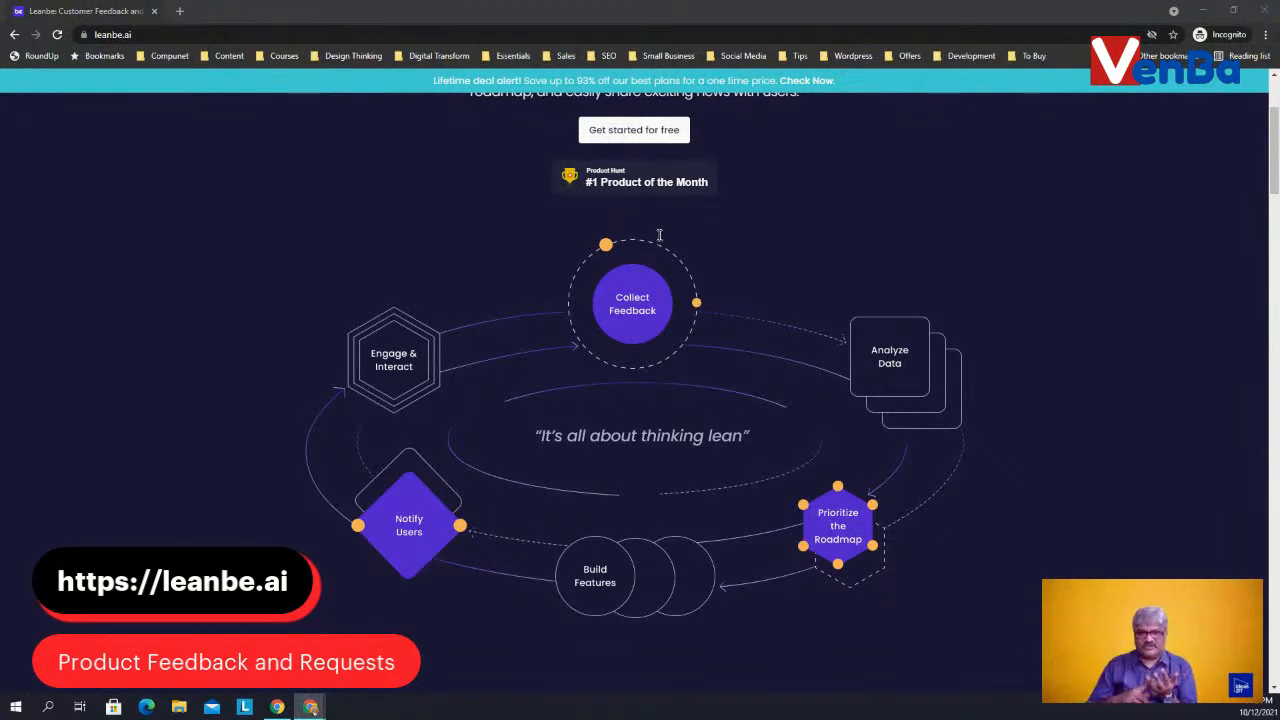
Look through the Leanbe home page, including the sections on product updates and collecting feedback
scroll(660, 240, down, 8)
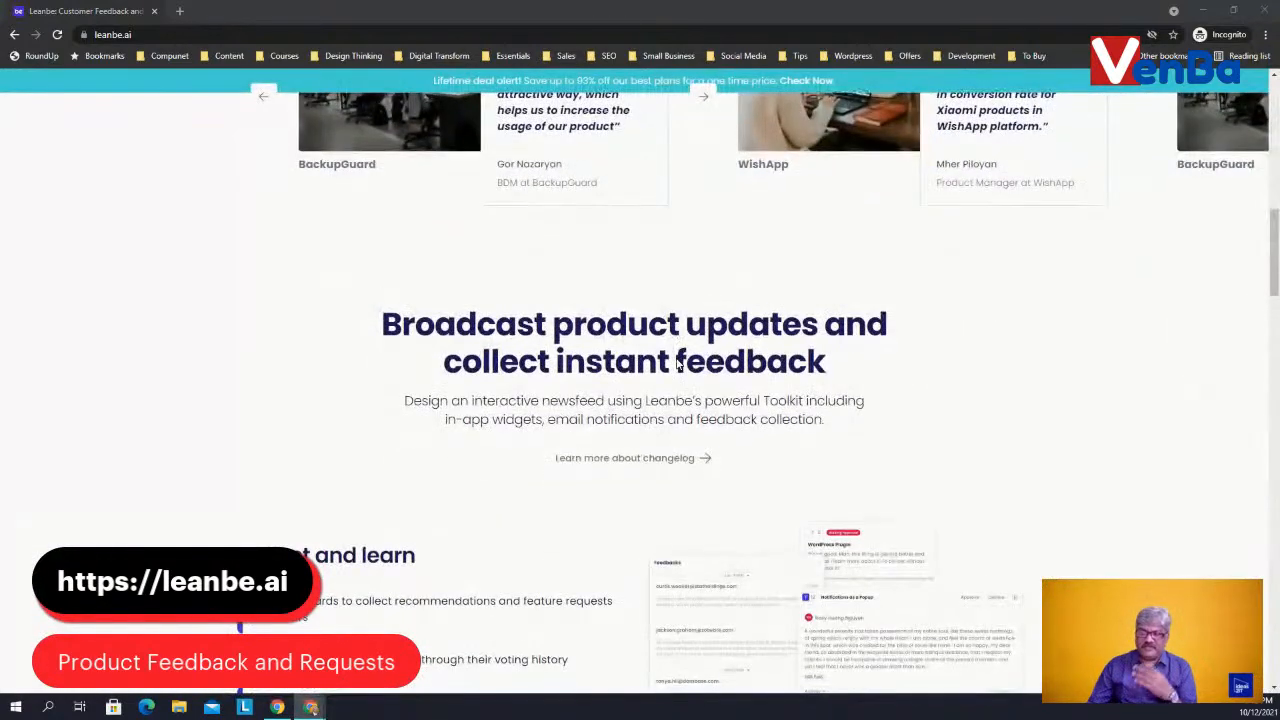
scroll(677, 365, down, 3)
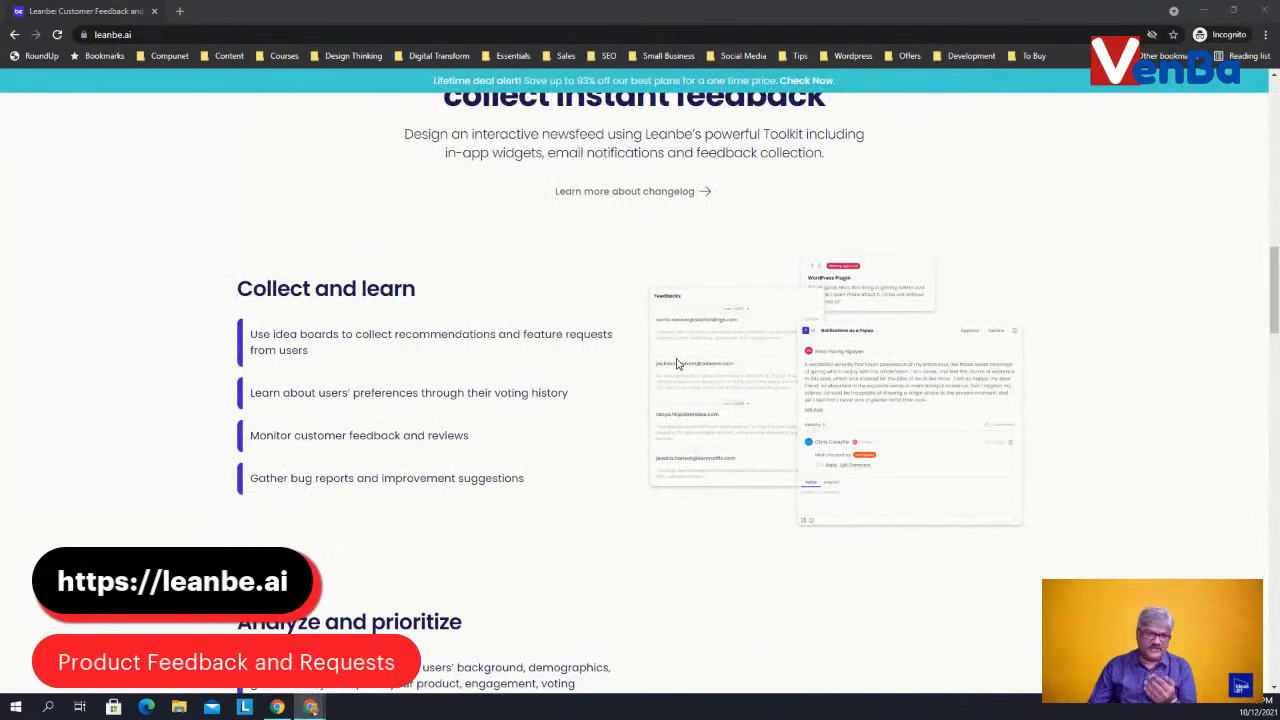
scroll(676, 363, up, 12)
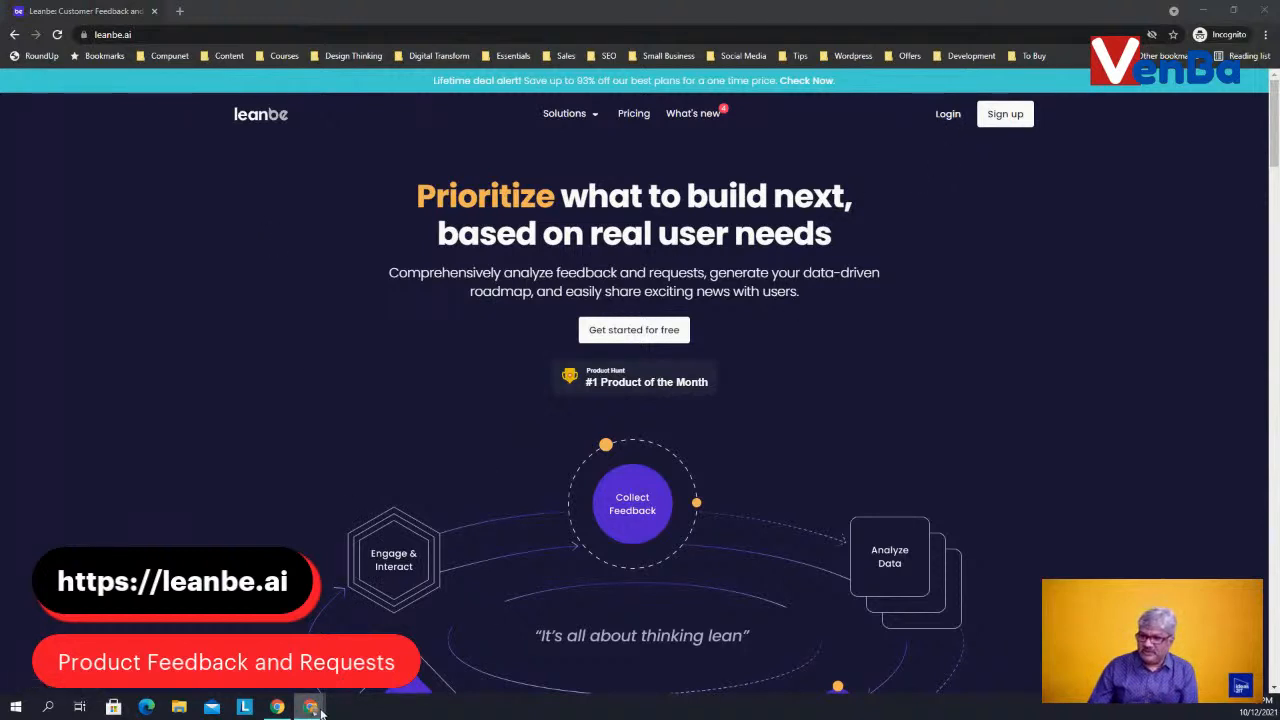
Switch to the browser window with the Dream Project dashboard and review its setup checklist, activity overview and recent activities
mouse_move(312, 707)
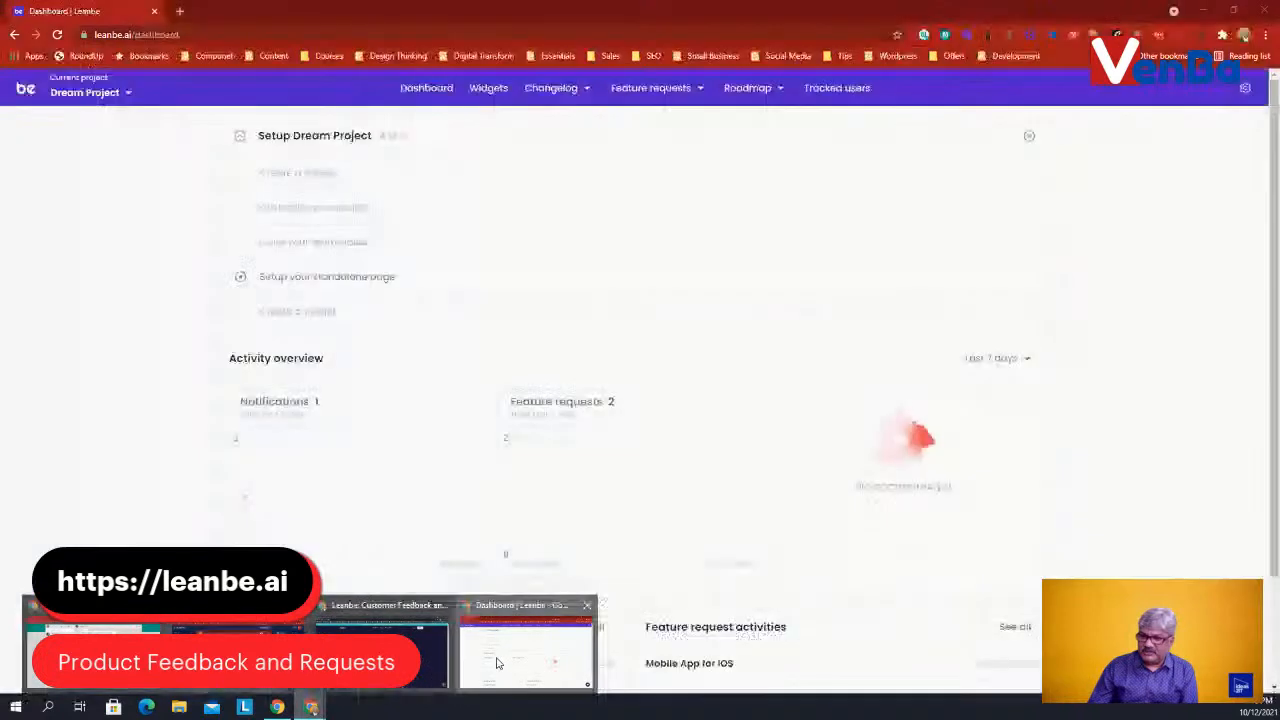
click(497, 663)
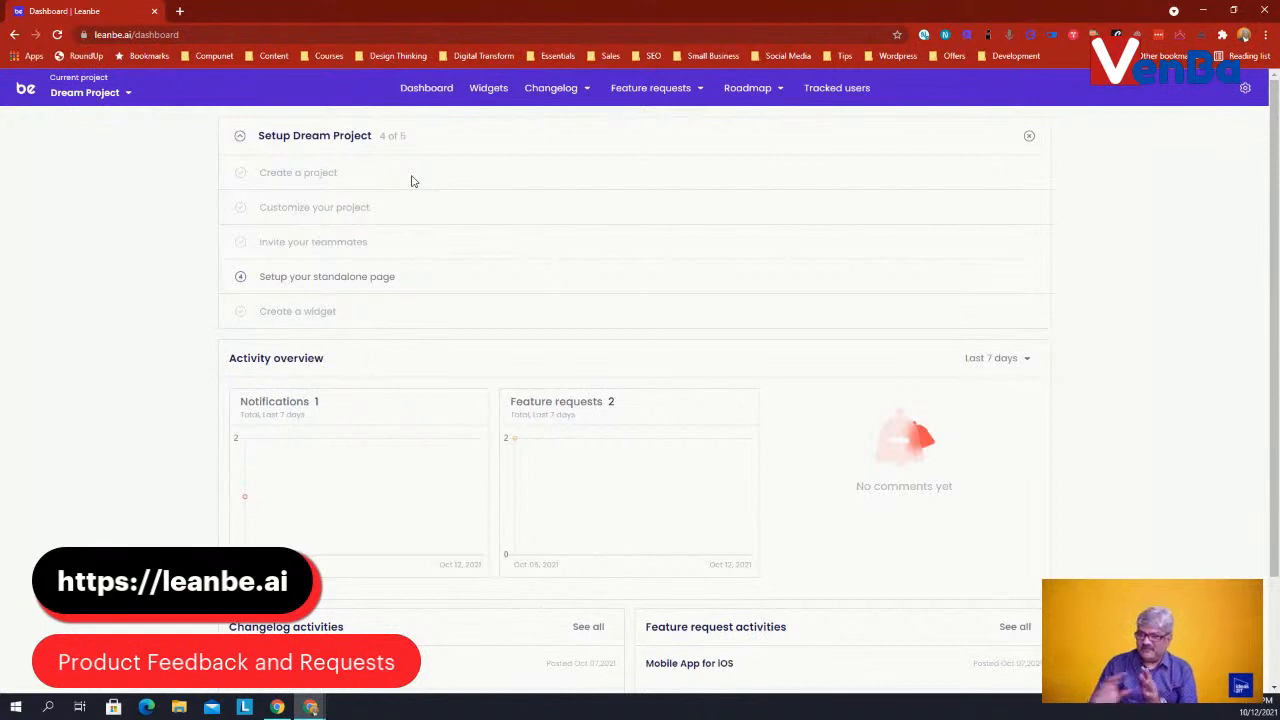
scroll(423, 331, down, 2)
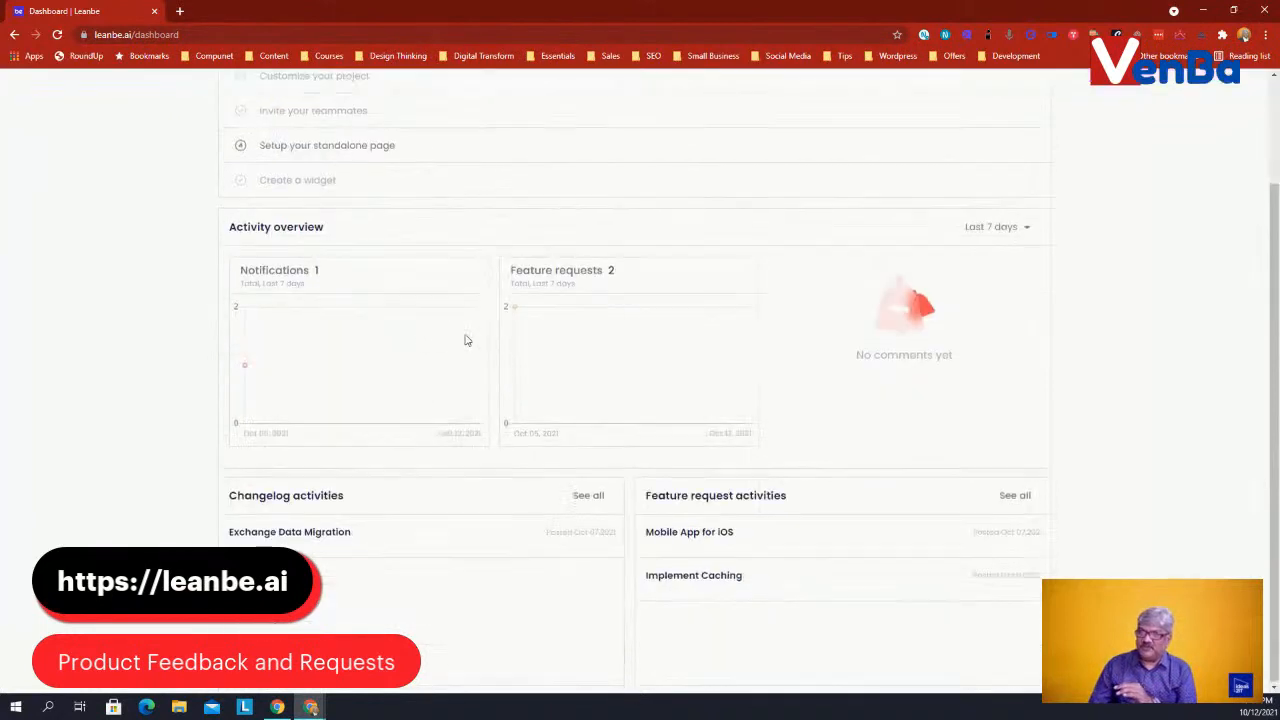
scroll(466, 340, up, 2)
Open the project's widget list and show the actions available for the Default Widget
click(487, 90)
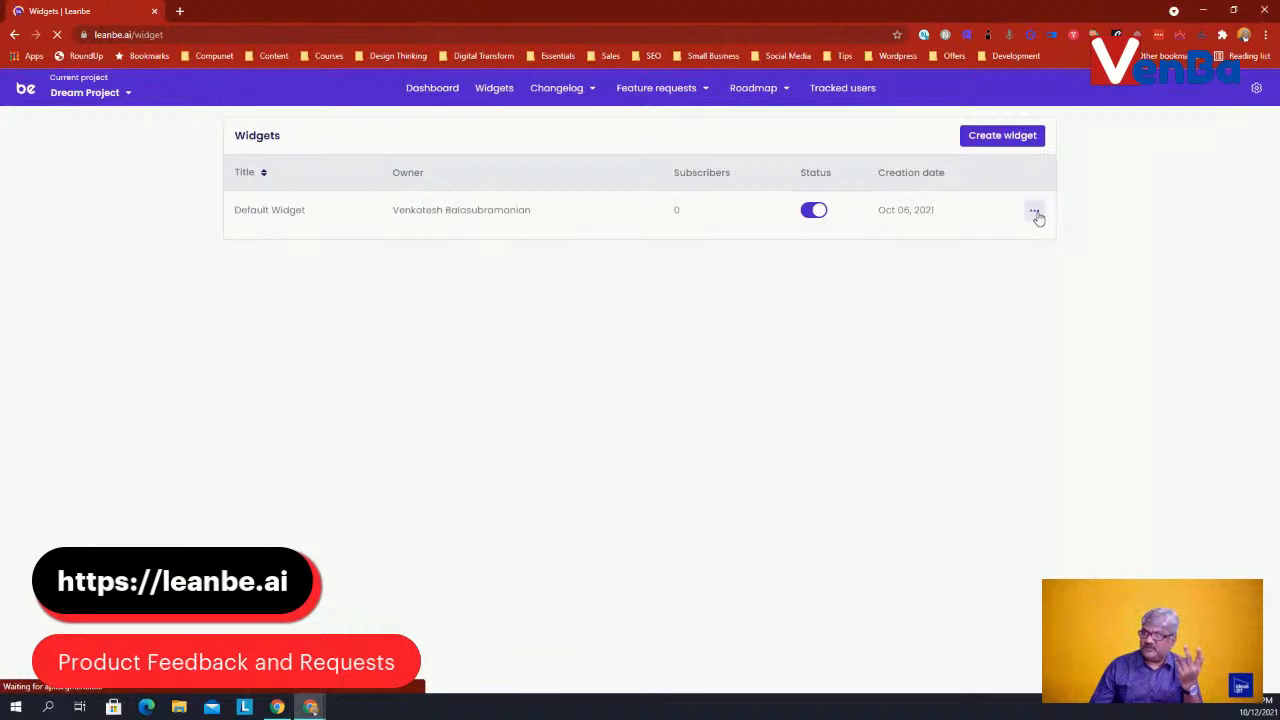
click(1035, 212)
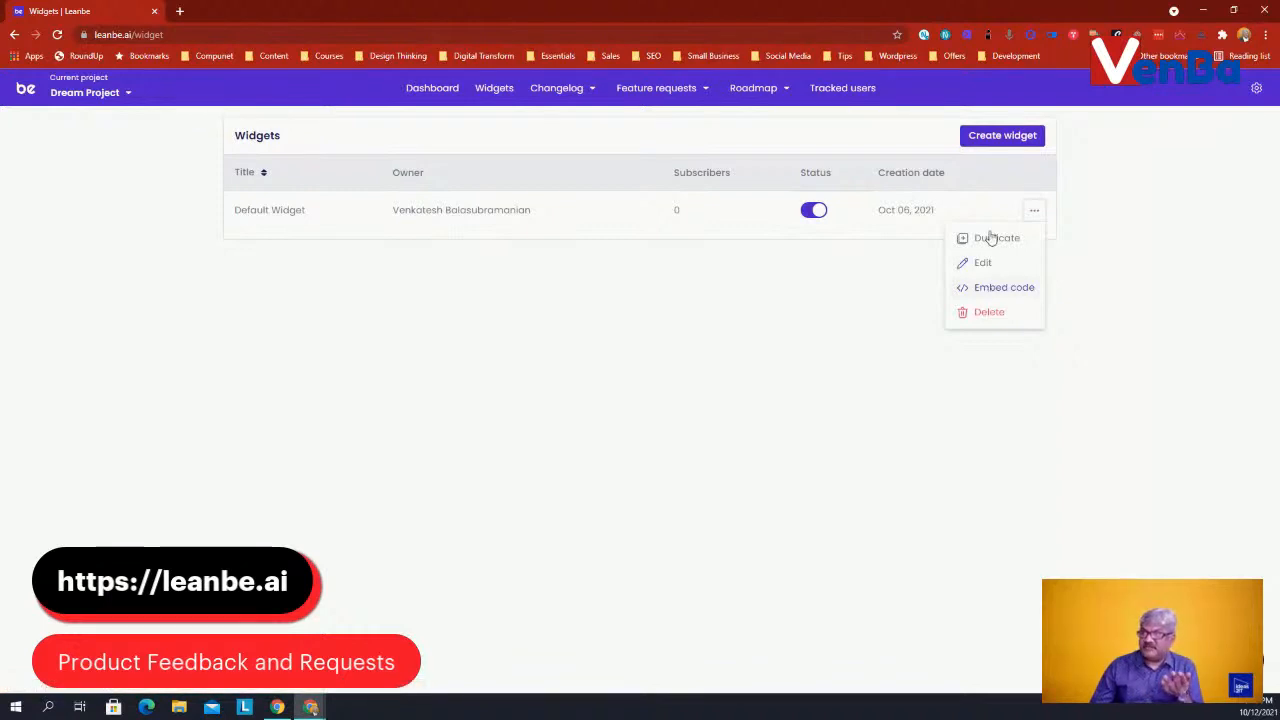
Start creating a new widget and name it BringAgain
click(987, 146)
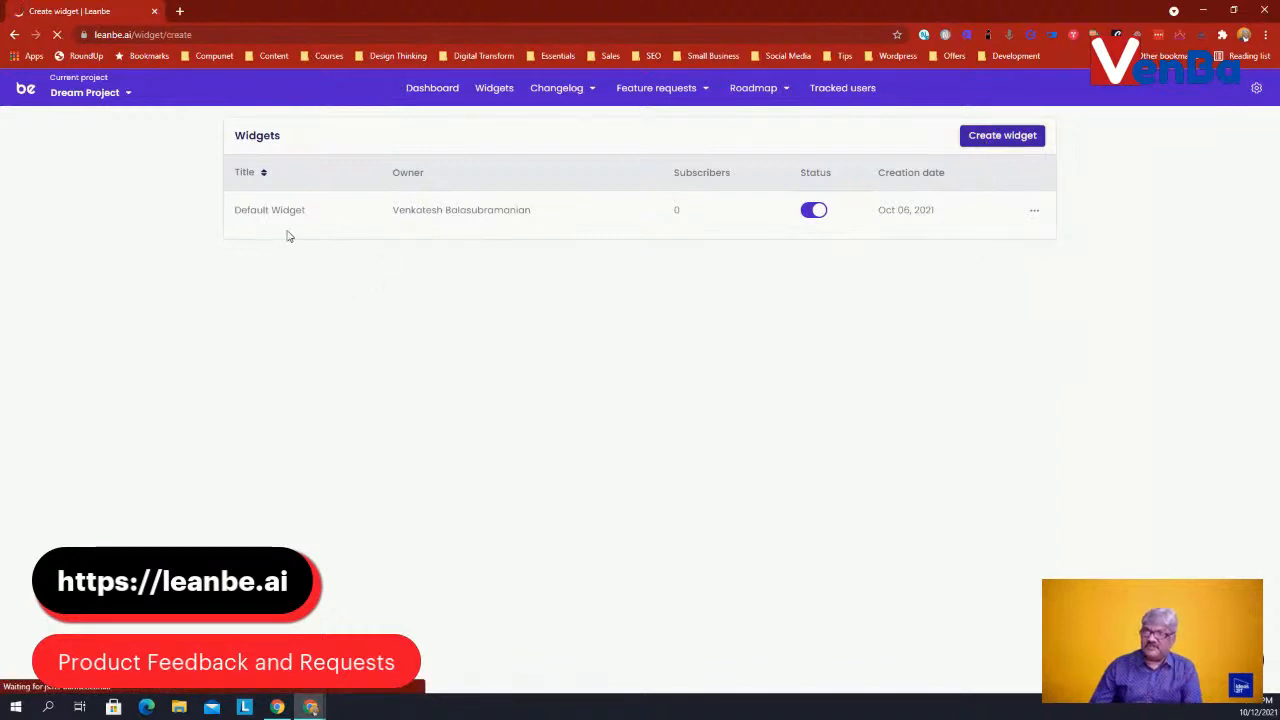
click(494, 248)
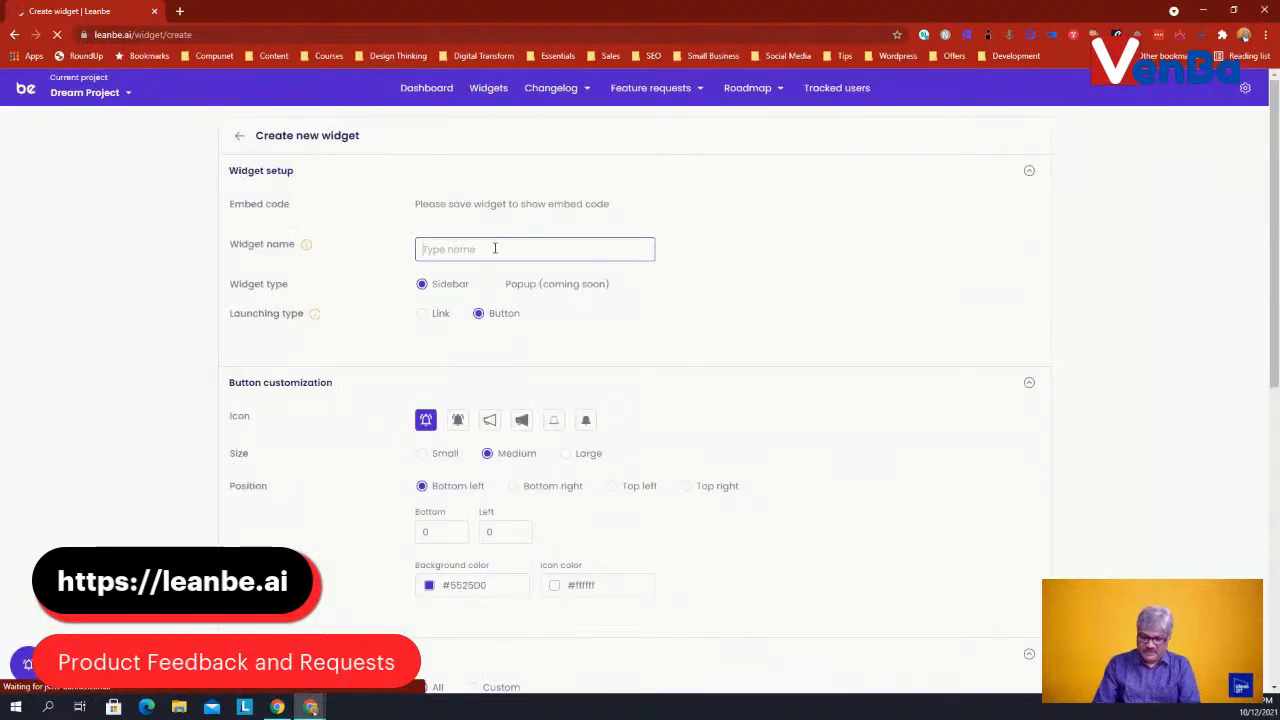
text(BringAgain)
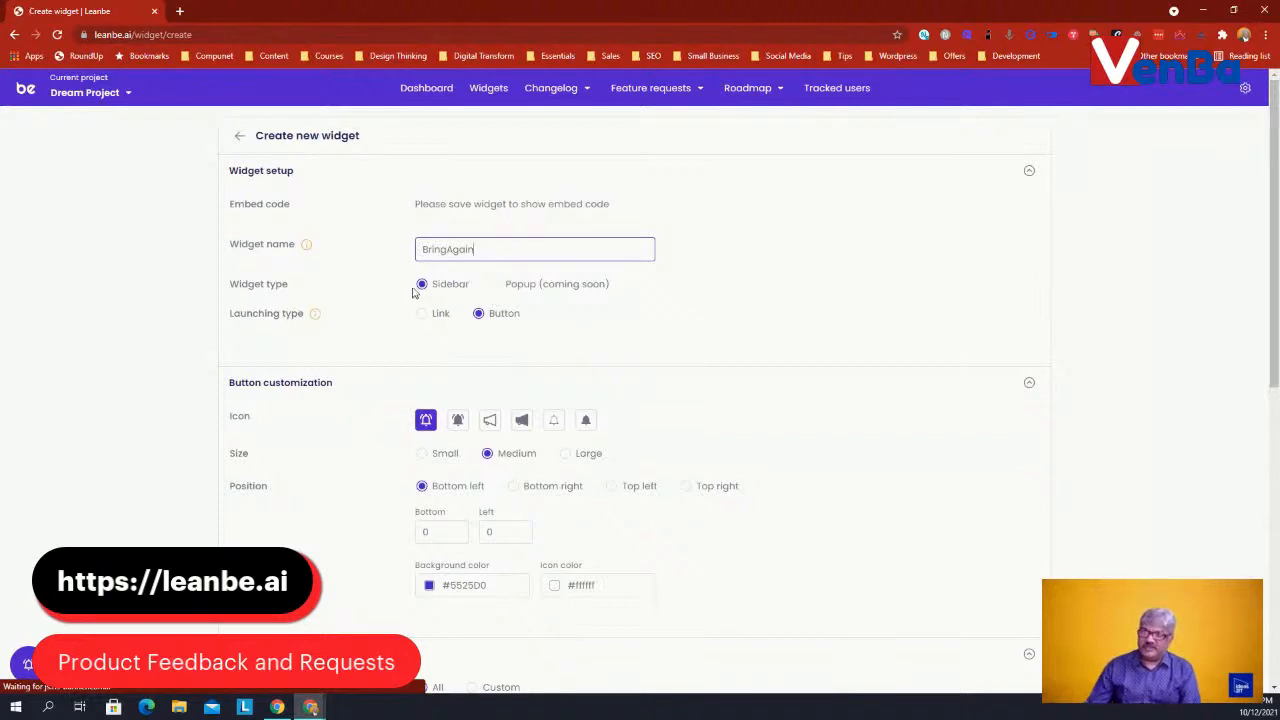
click(481, 300)
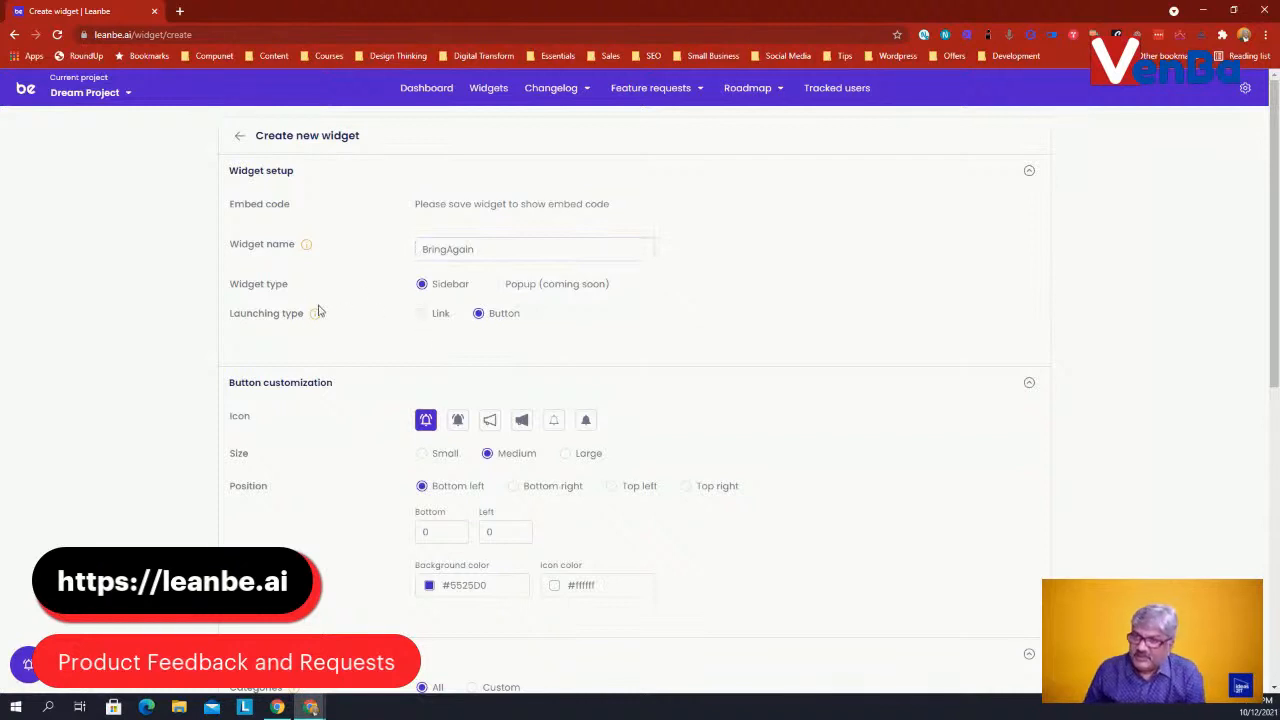
Read the launching type explanation, try the Link option and set the launching type back to Button
mouse_move(314, 315)
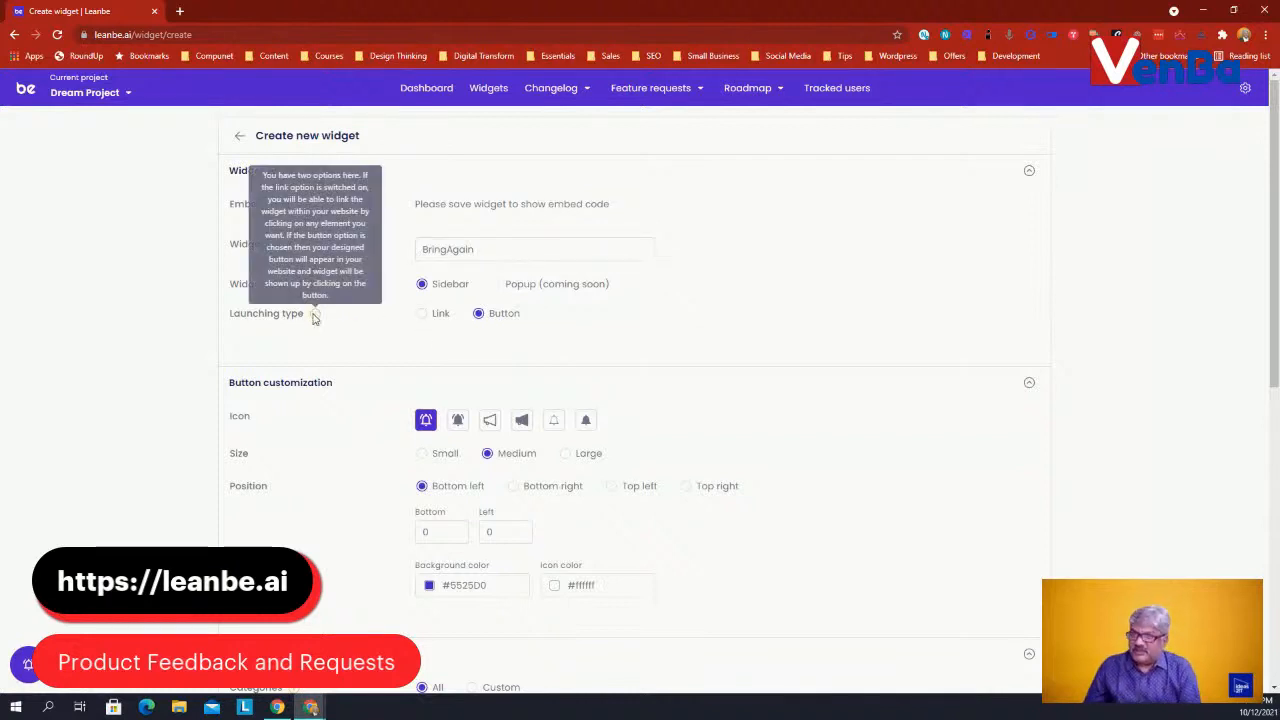
click(422, 316)
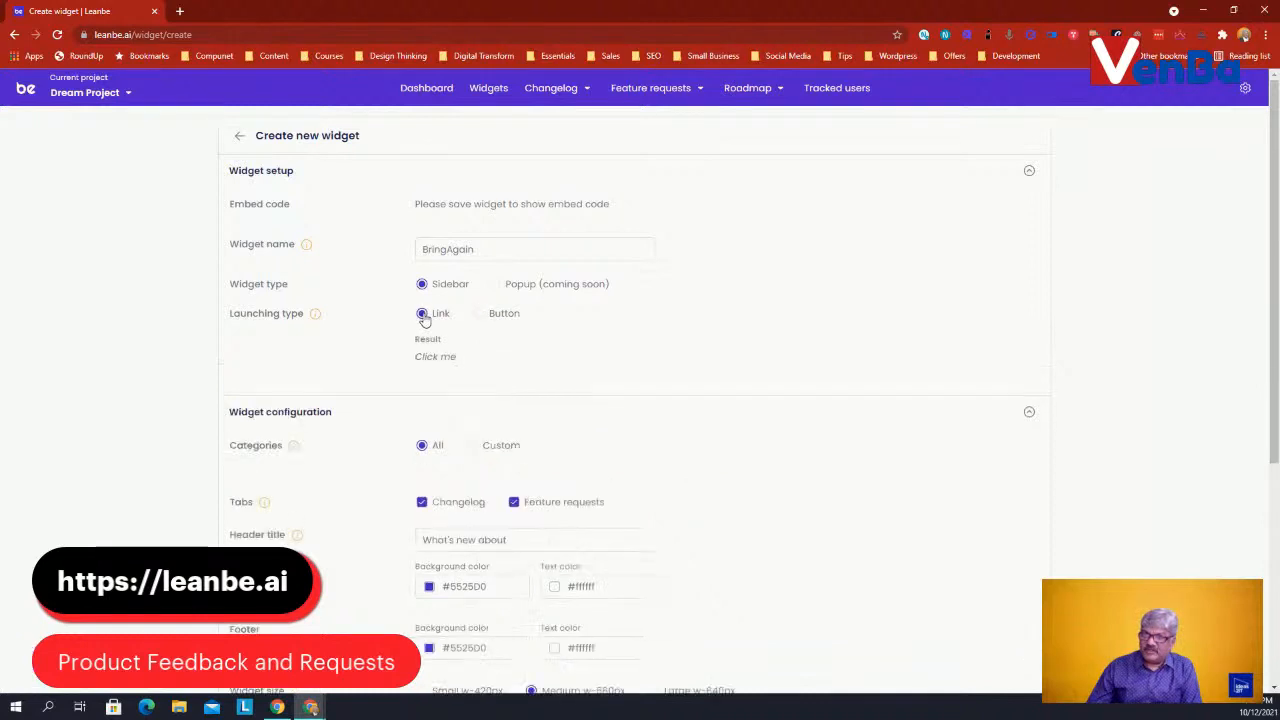
click(478, 316)
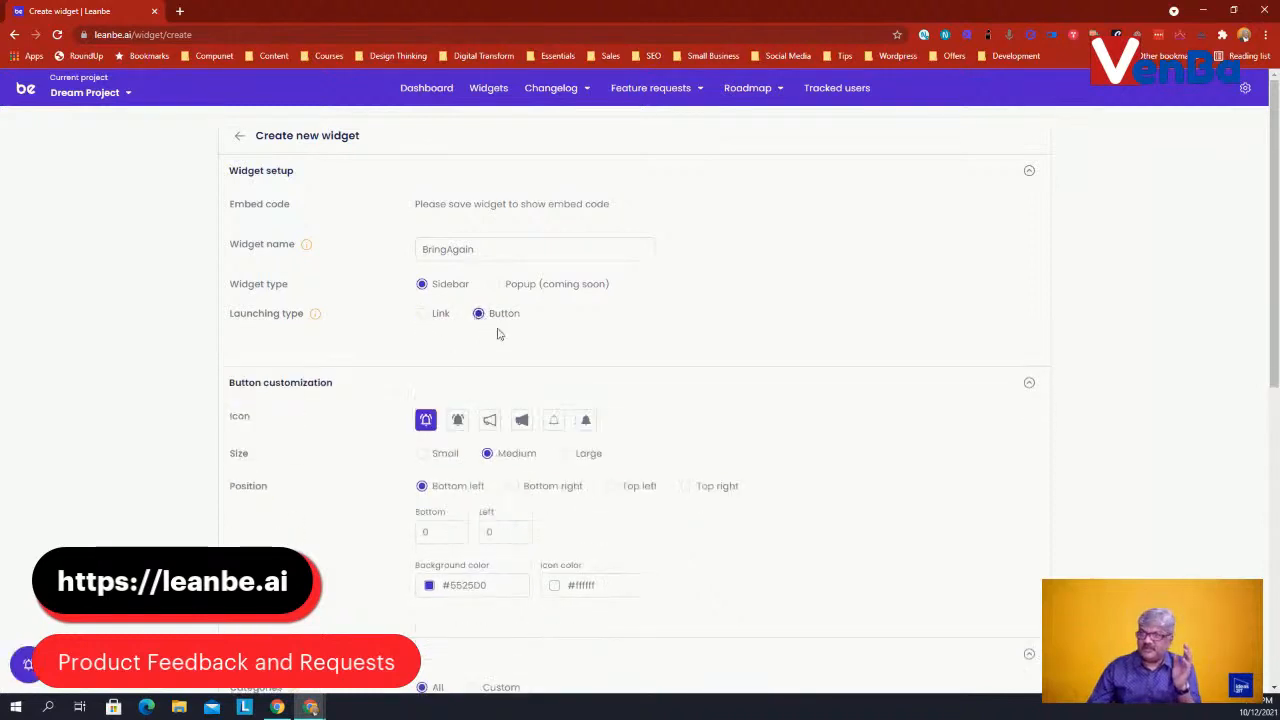
Review the new widget's button customization and widget configuration options, down to the end of the form
scroll(389, 424, down, 1)
scroll(389, 424, down, 1)
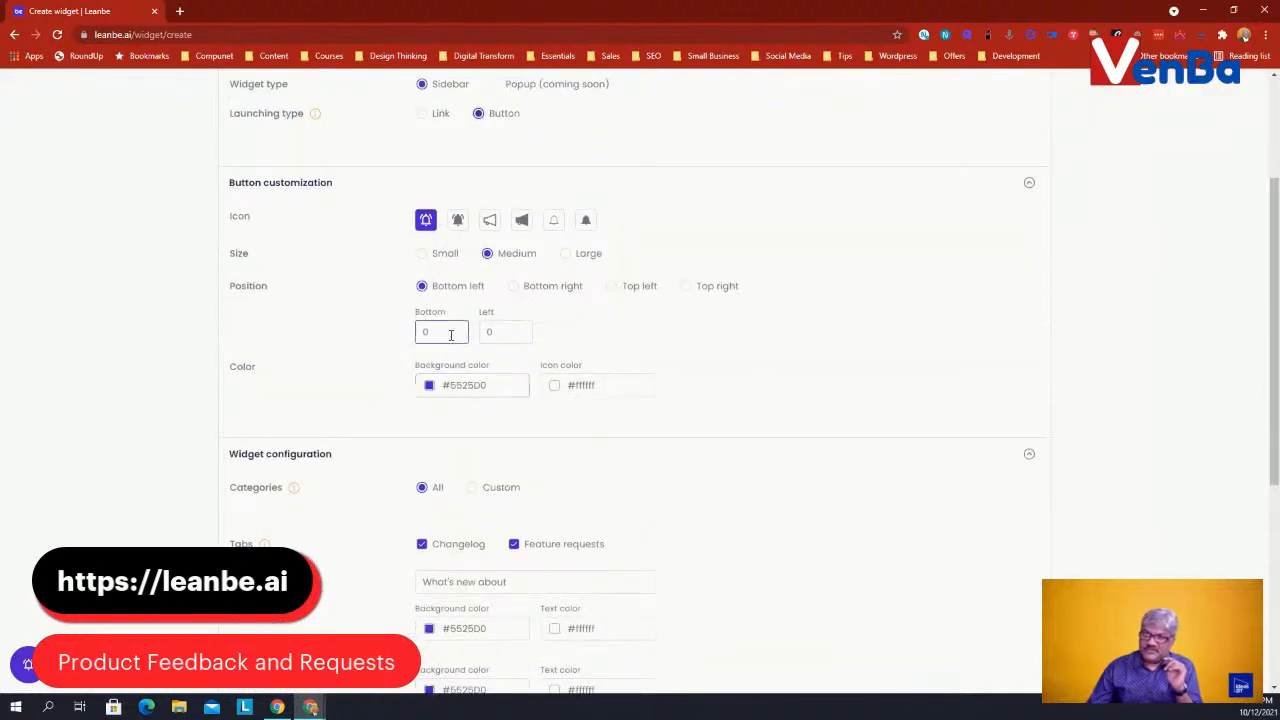
scroll(405, 362, down, 1)
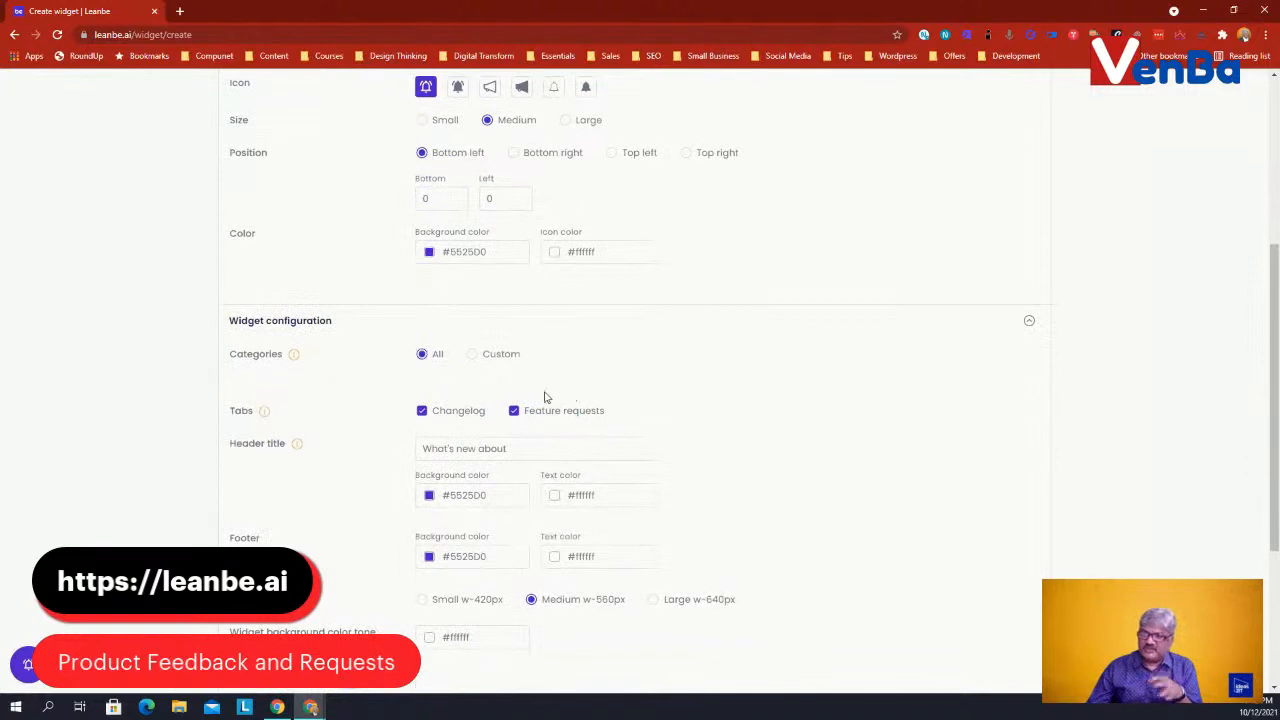
scroll(471, 400, down, 1)
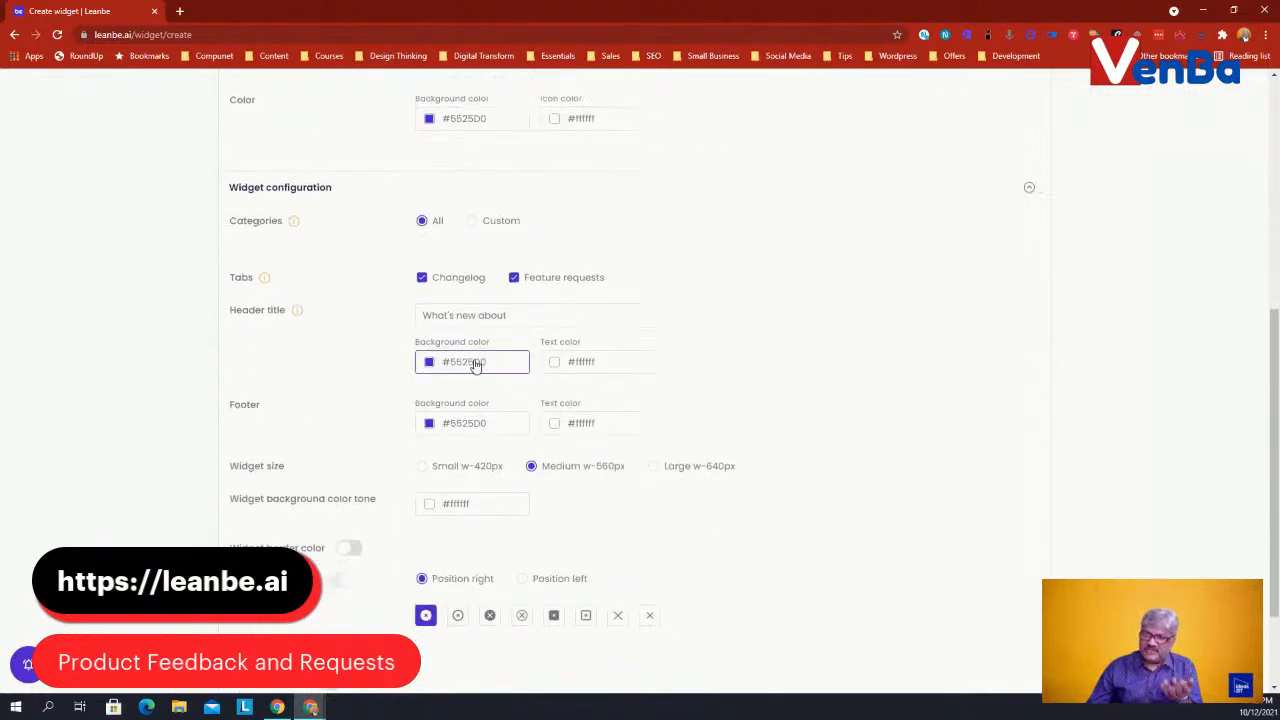
scroll(475, 380, down, 1)
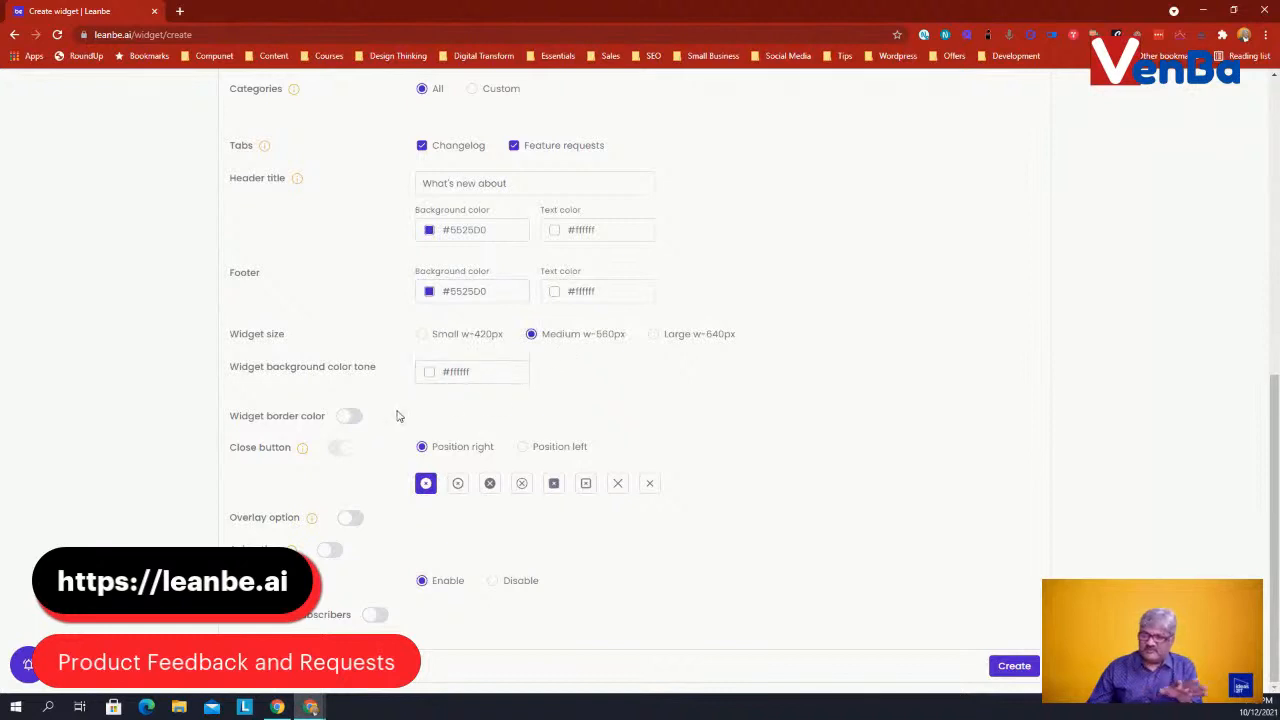
Turn the collection of email subscribers on and off again, and return to the widget list without creating the widget
click(374, 615)
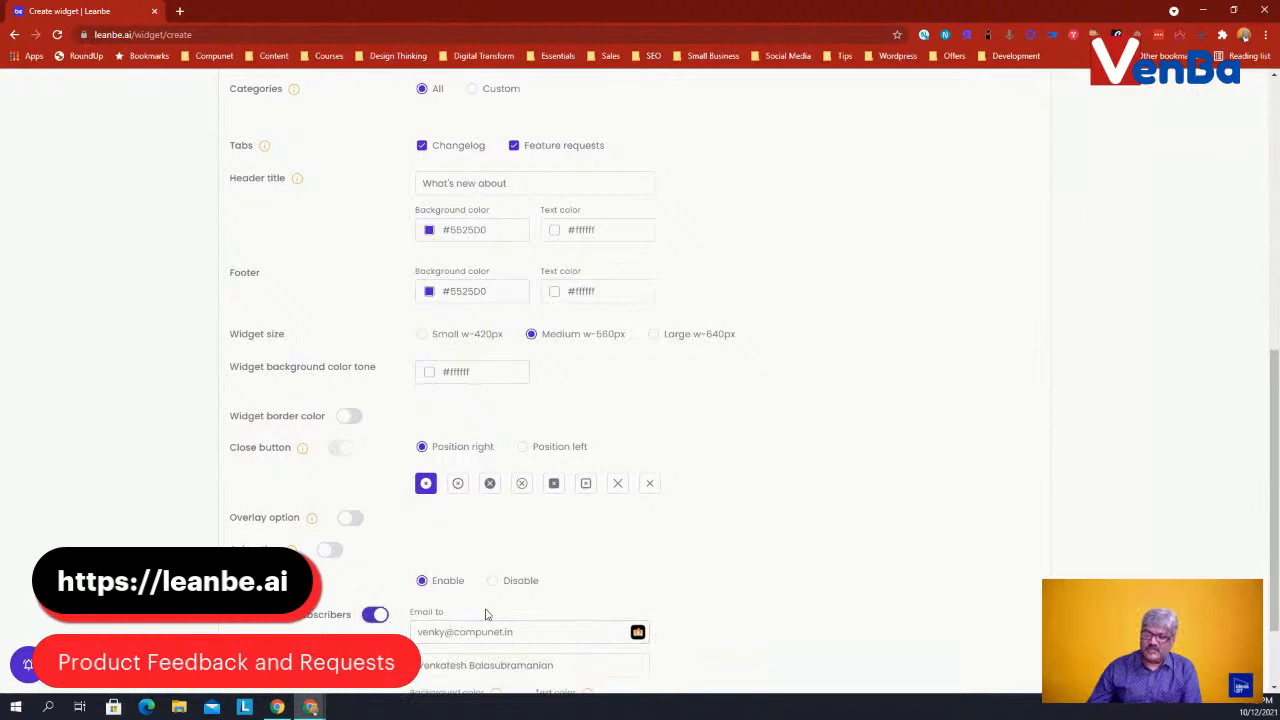
scroll(486, 614, down, 1)
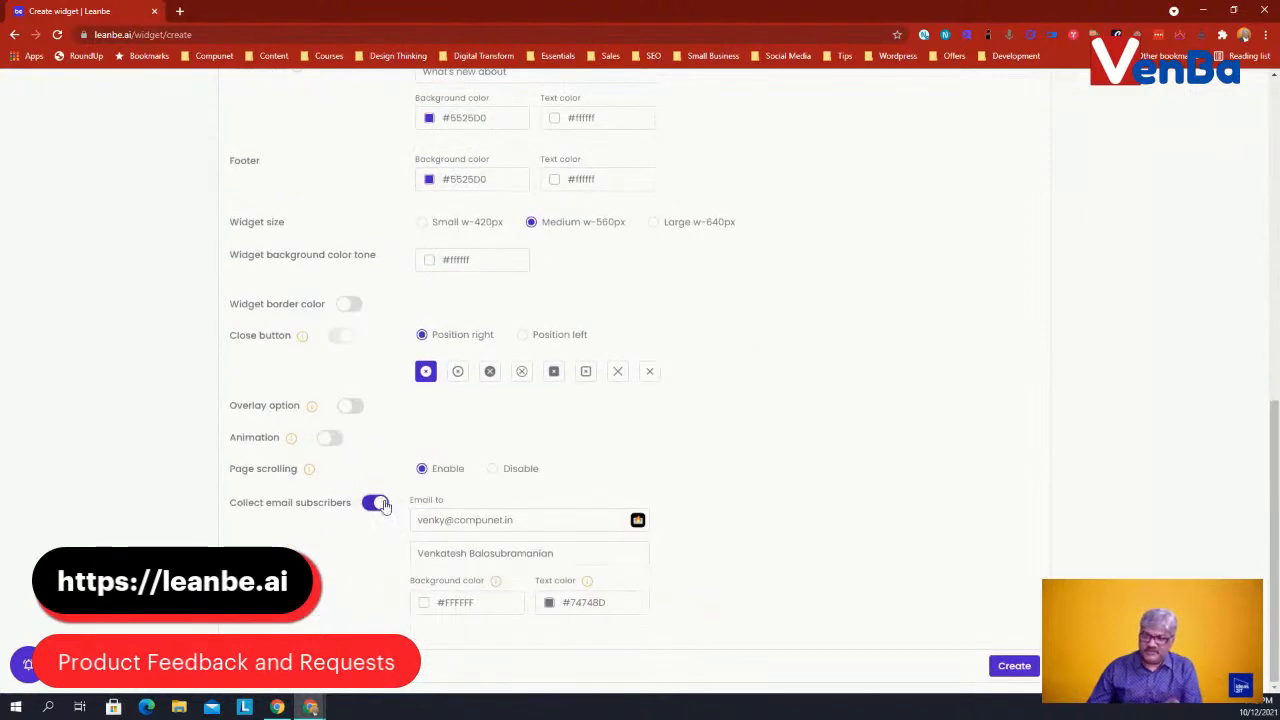
click(378, 504)
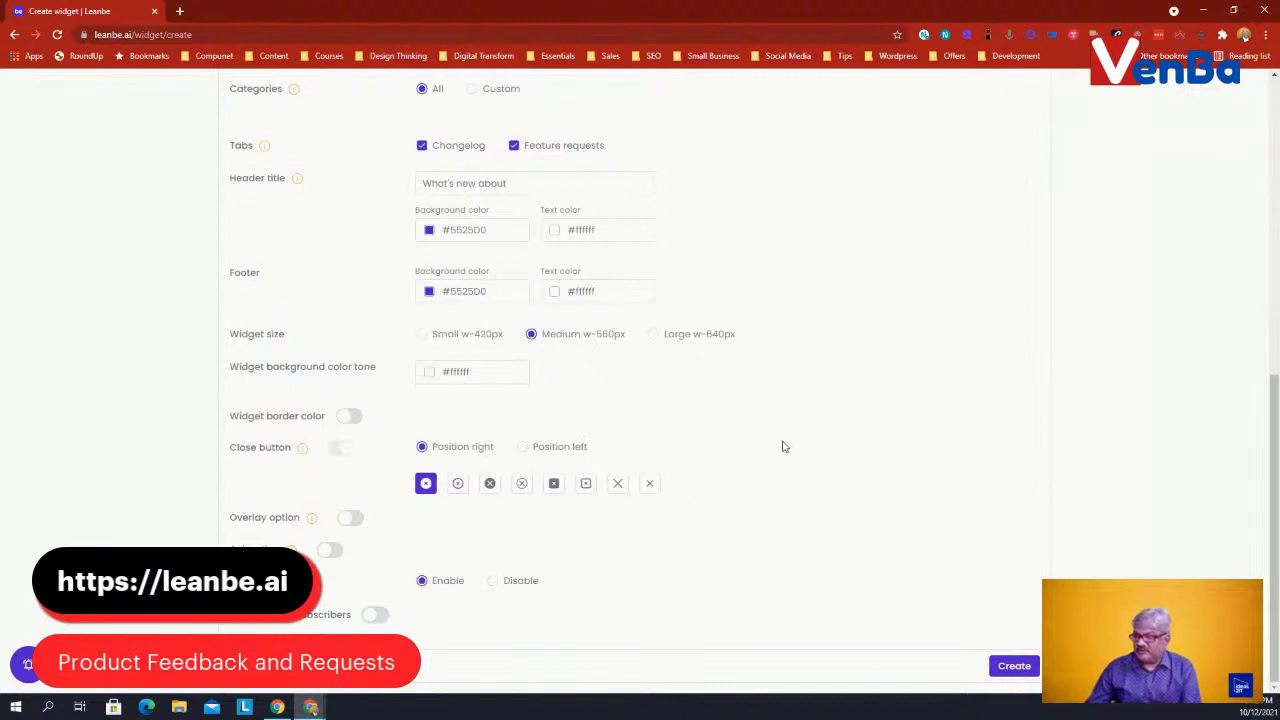
scroll(784, 446, up, 5)
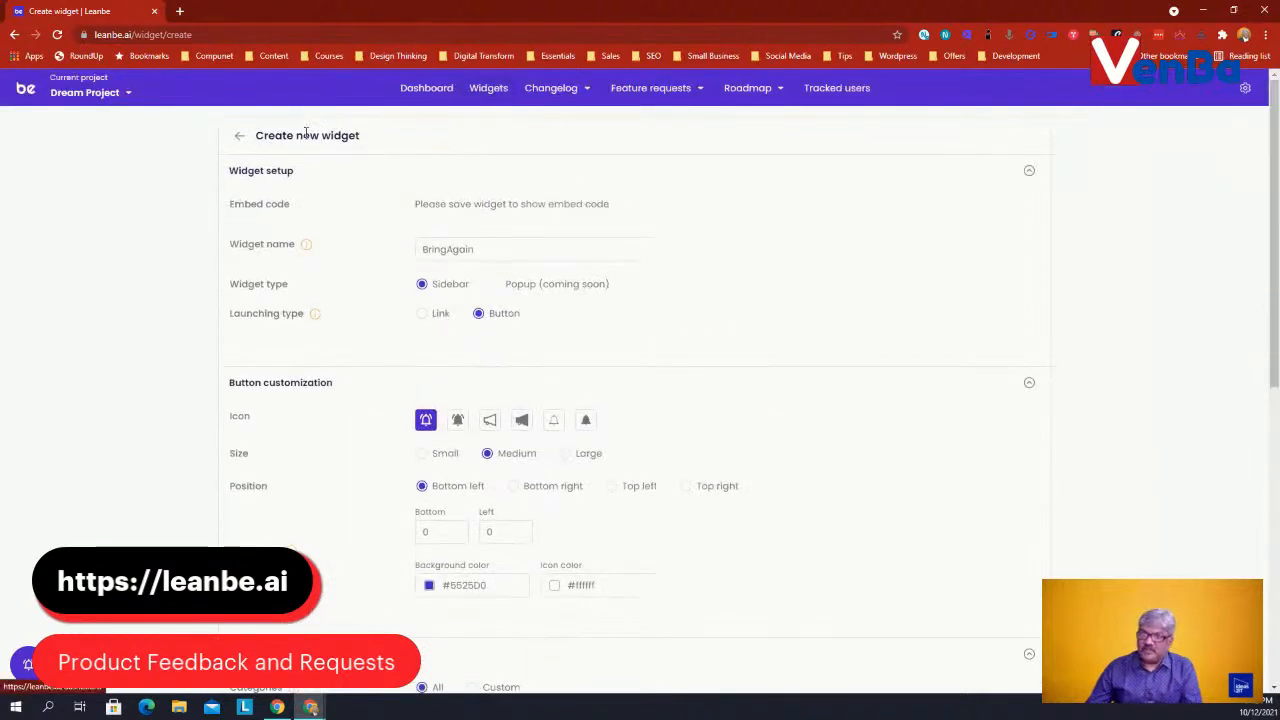
click(239, 140)
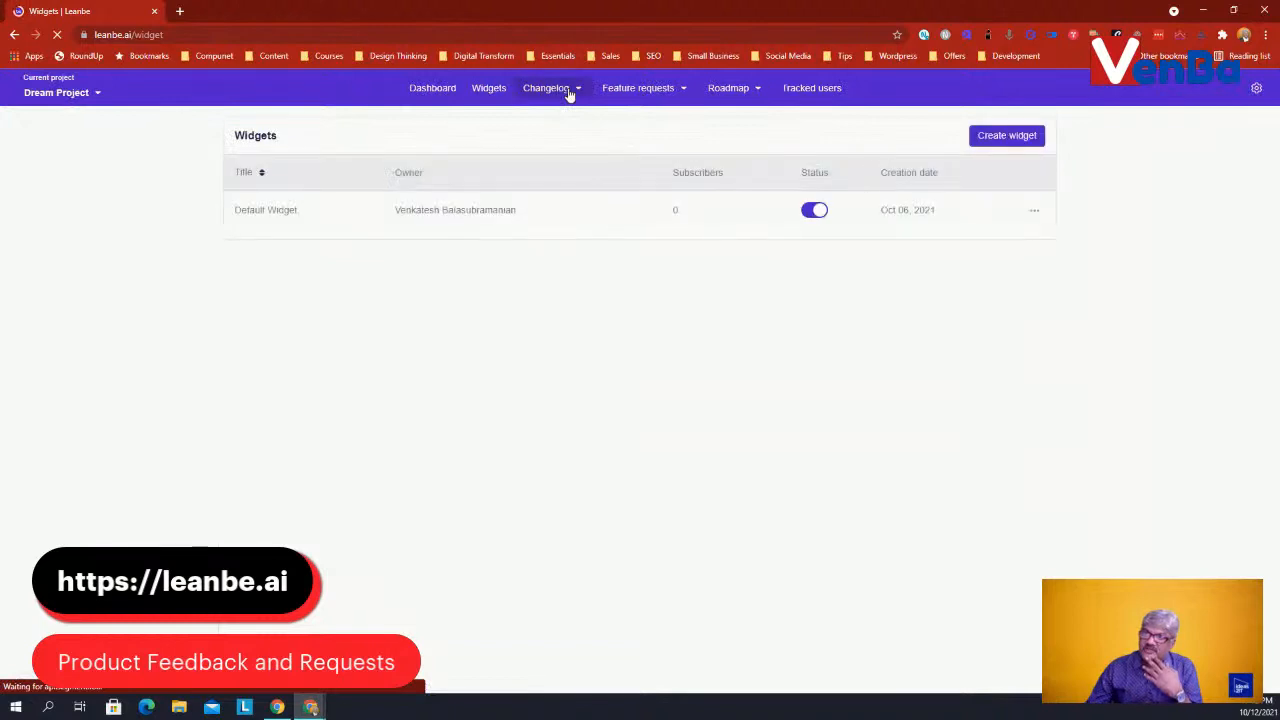
Open the changelog categories and check the actions available for the Bug fix category
click(568, 90)
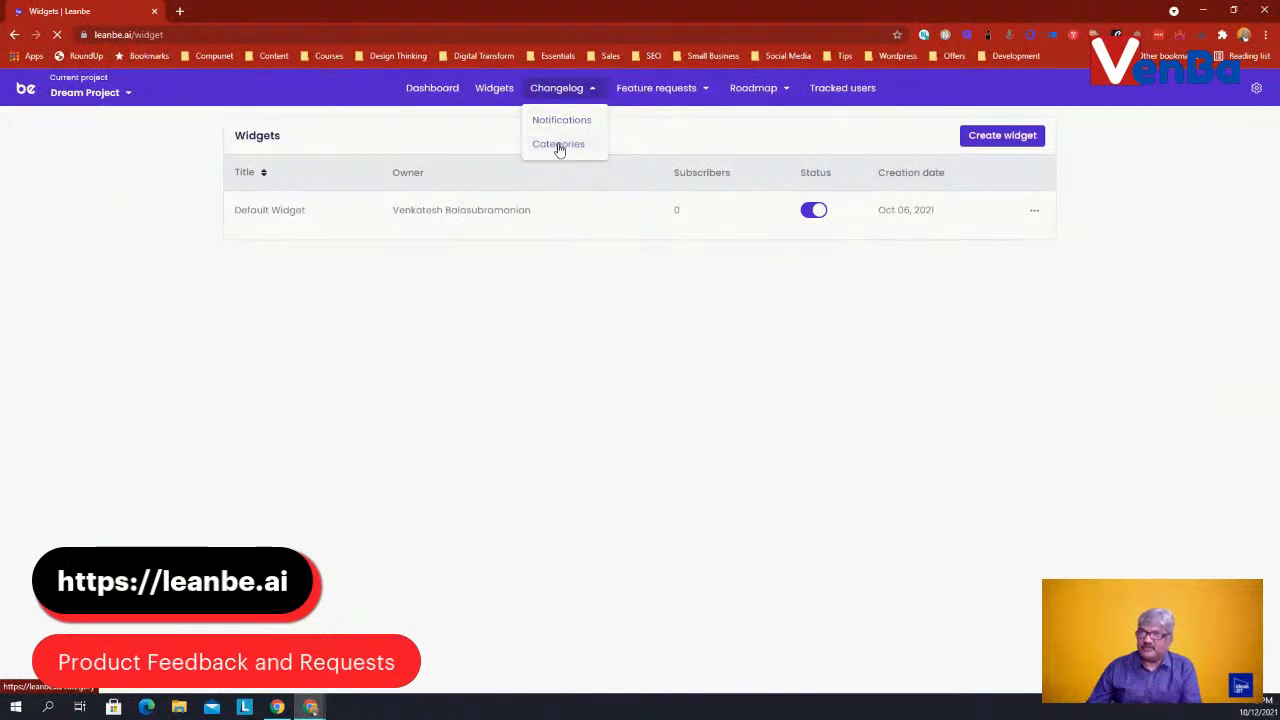
click(559, 146)
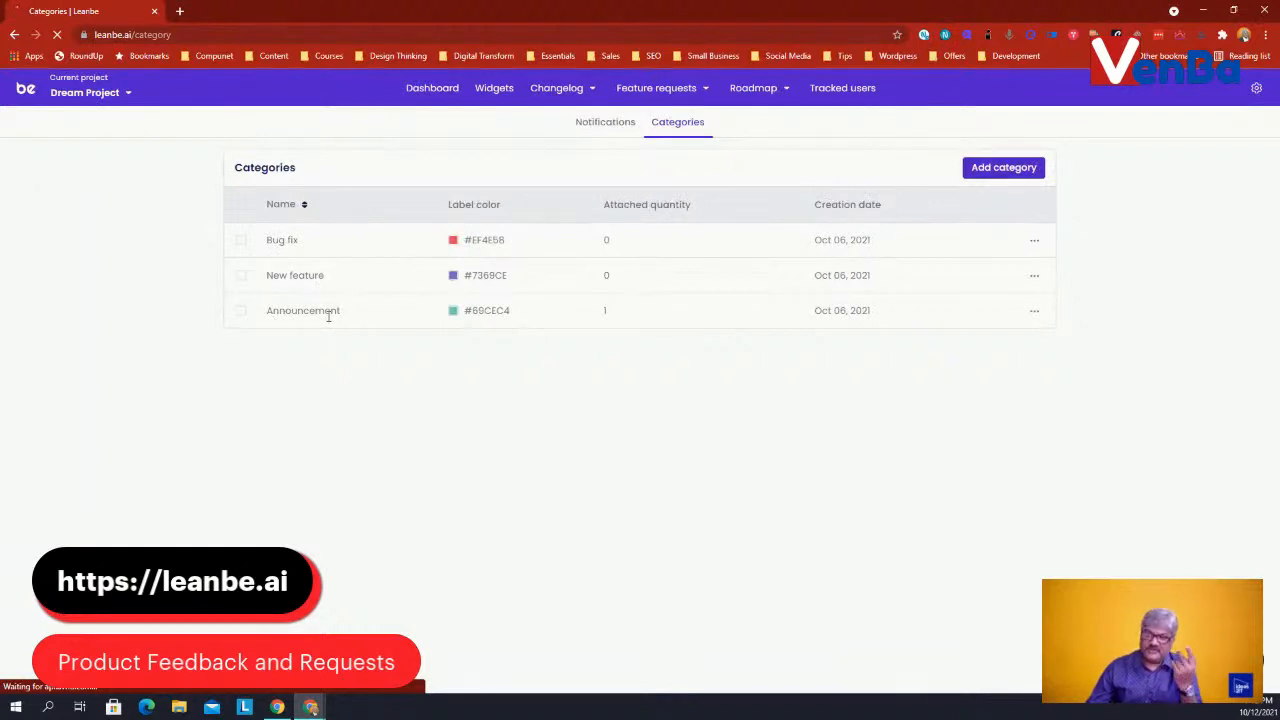
click(1036, 242)
click(1111, 278)
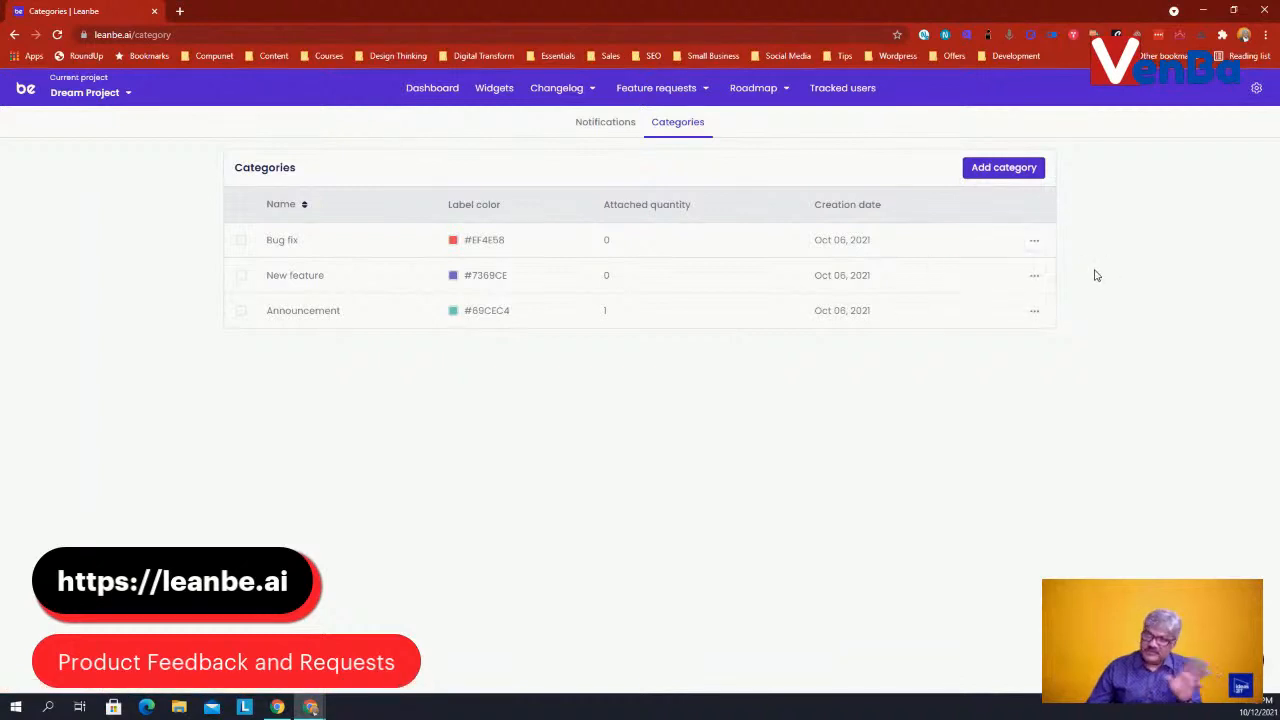
Open the changelog notifications, check the actions for Exchange Data Migration, and view the scheduled notifications
click(616, 128)
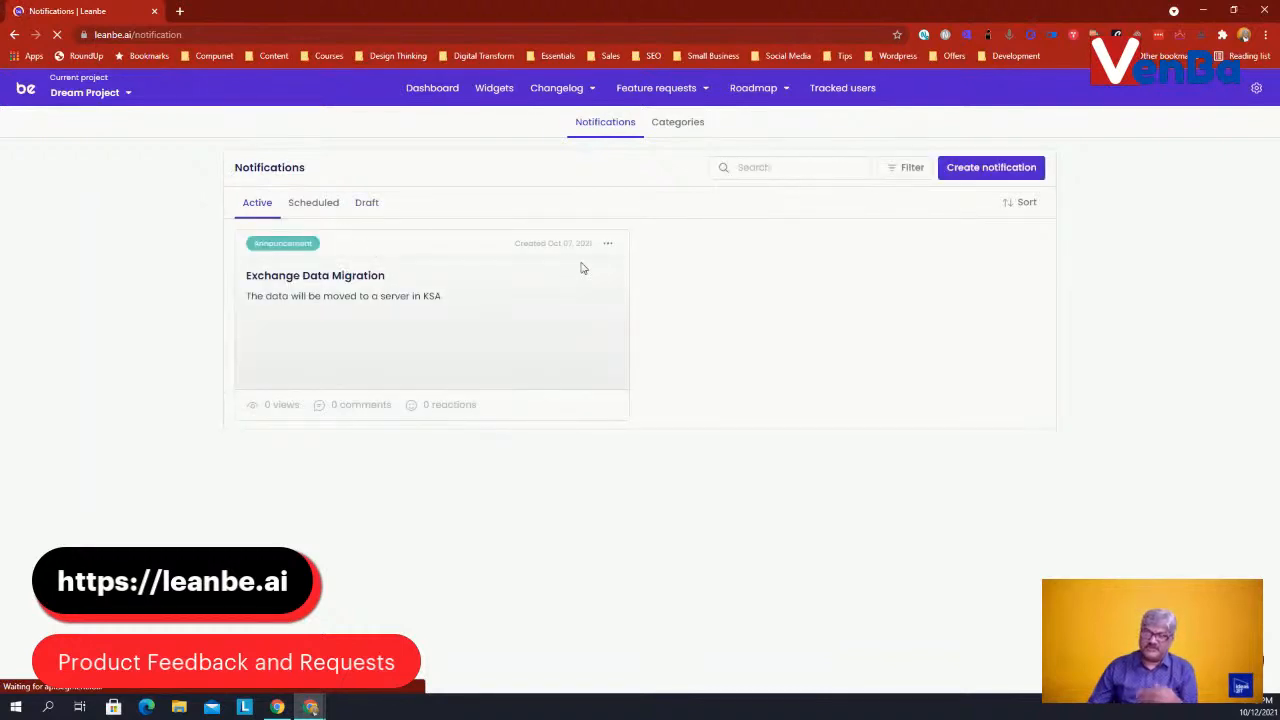
click(606, 246)
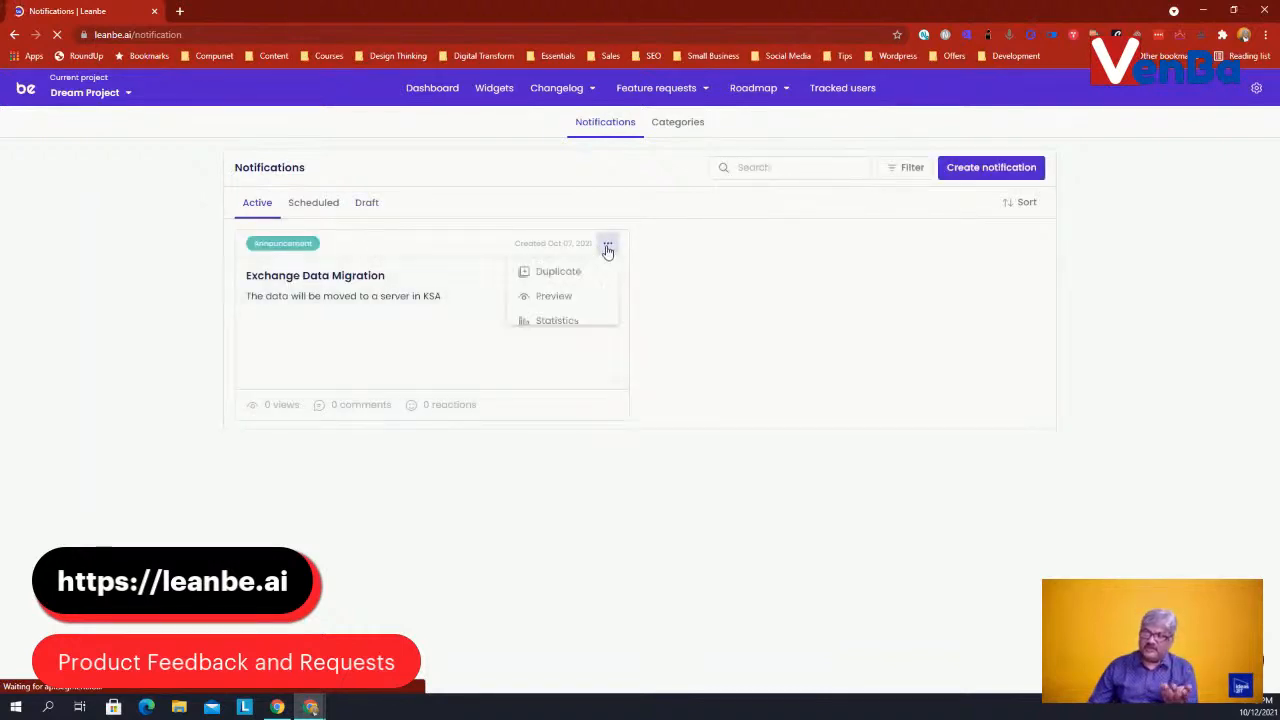
click(733, 269)
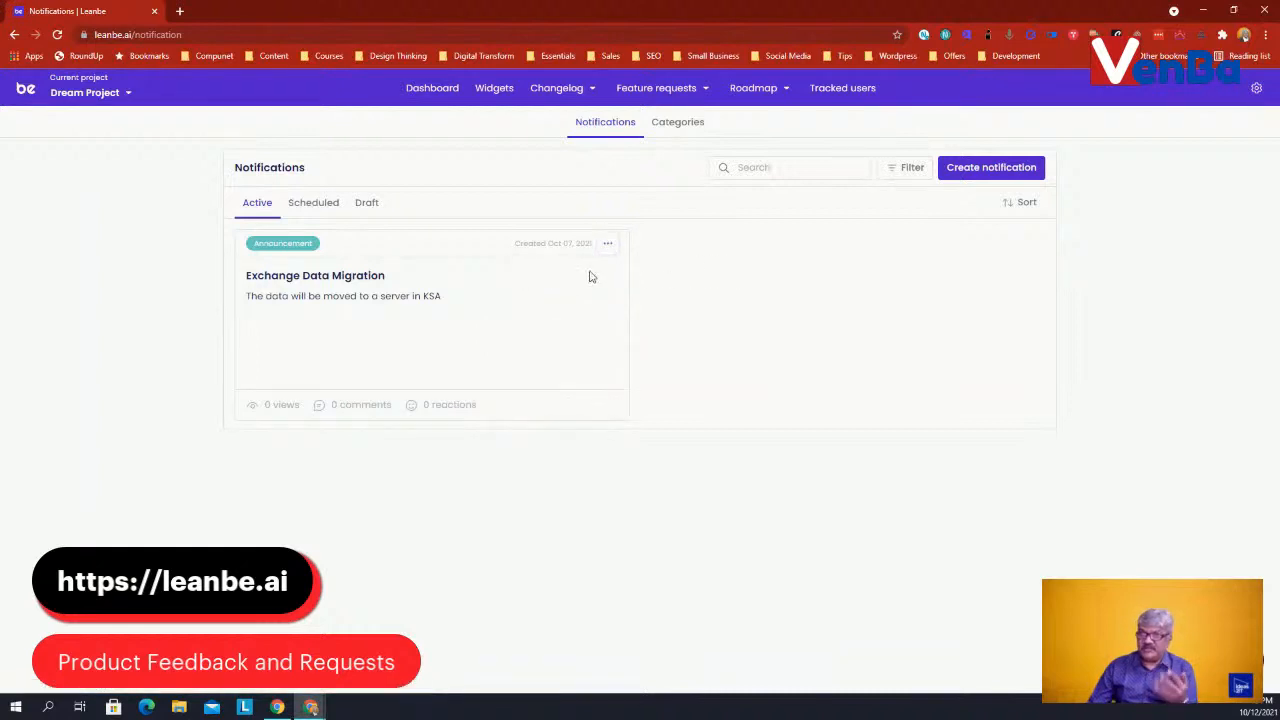
click(316, 206)
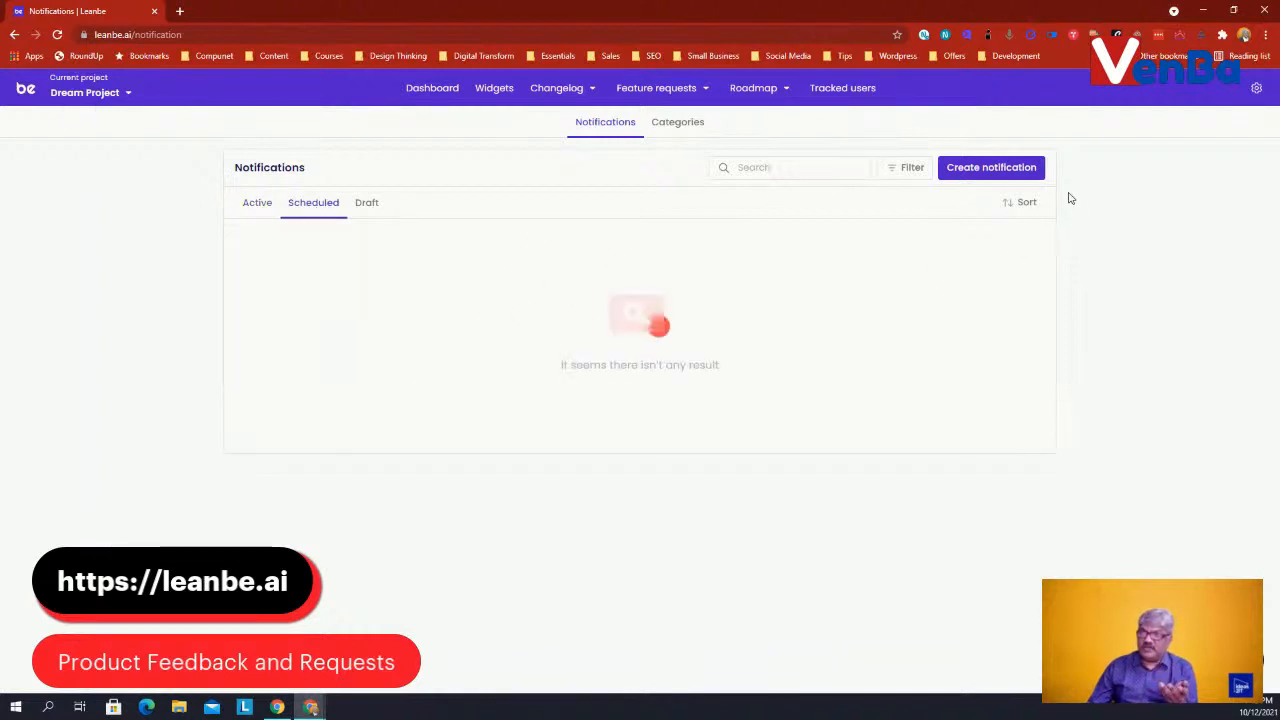
Start a new changelog notification and enable social sharing in its configuration
click(990, 169)
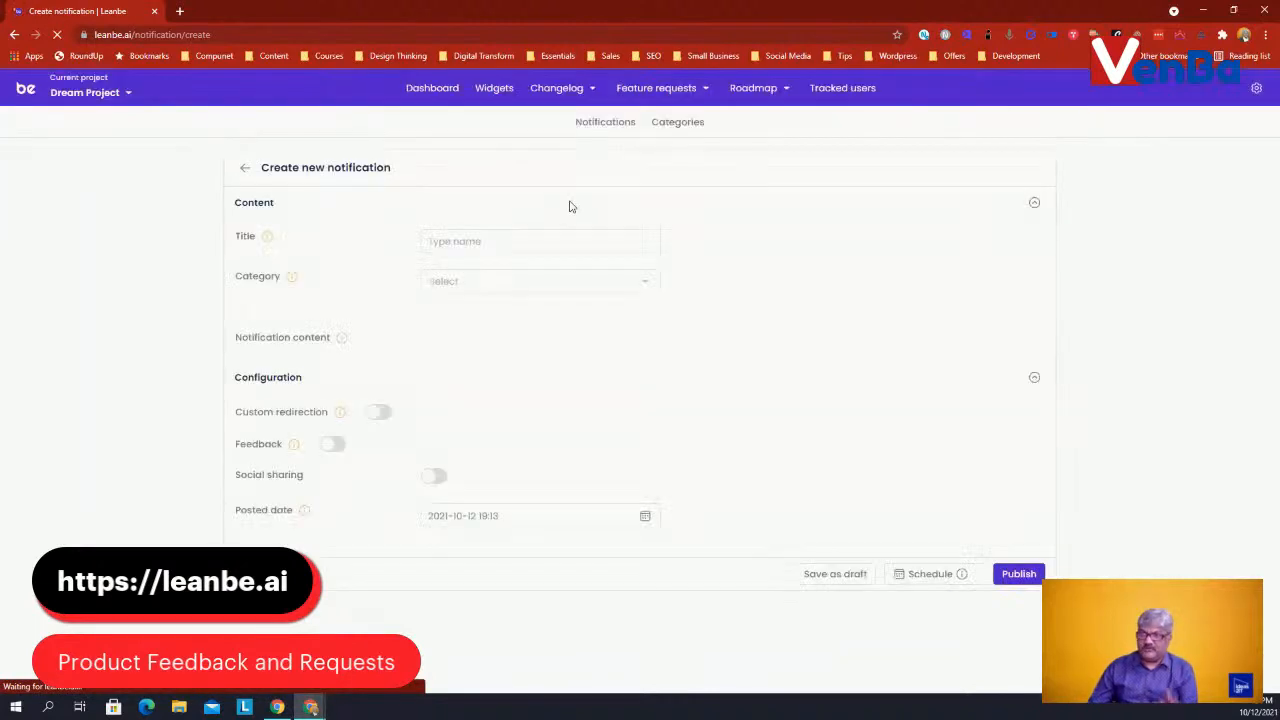
click(549, 243)
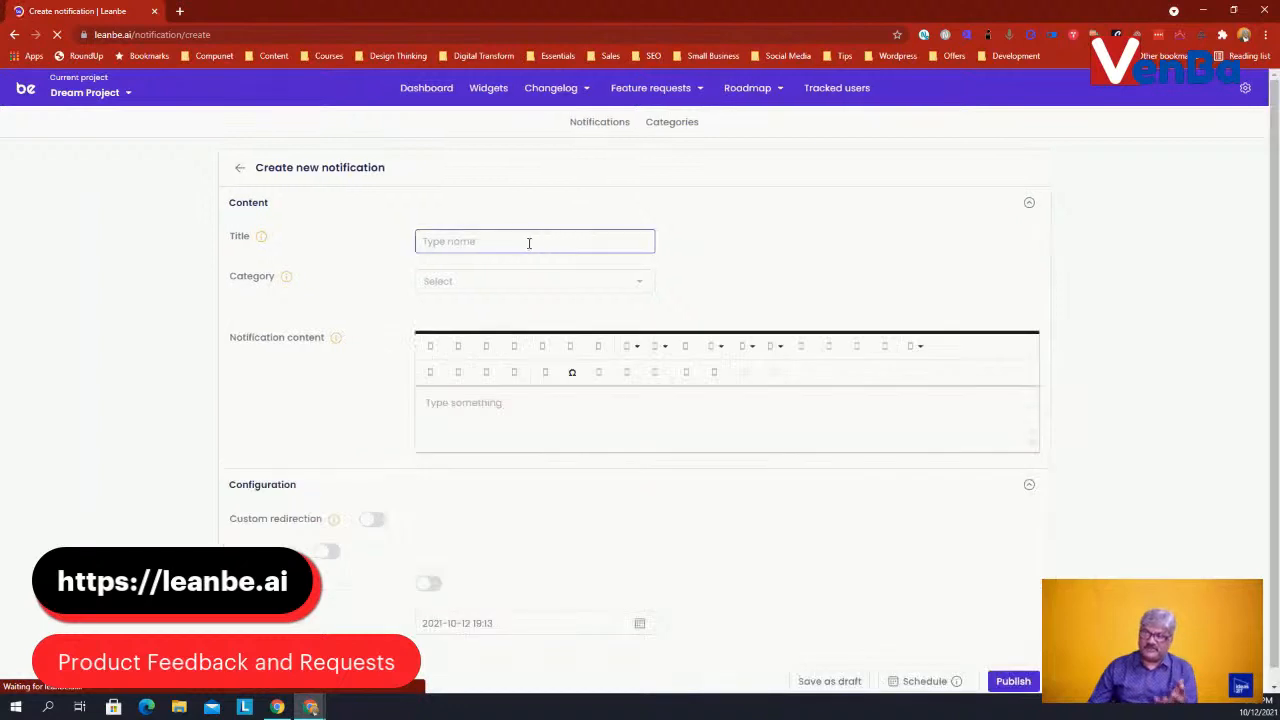
scroll(510, 362, down, 2)
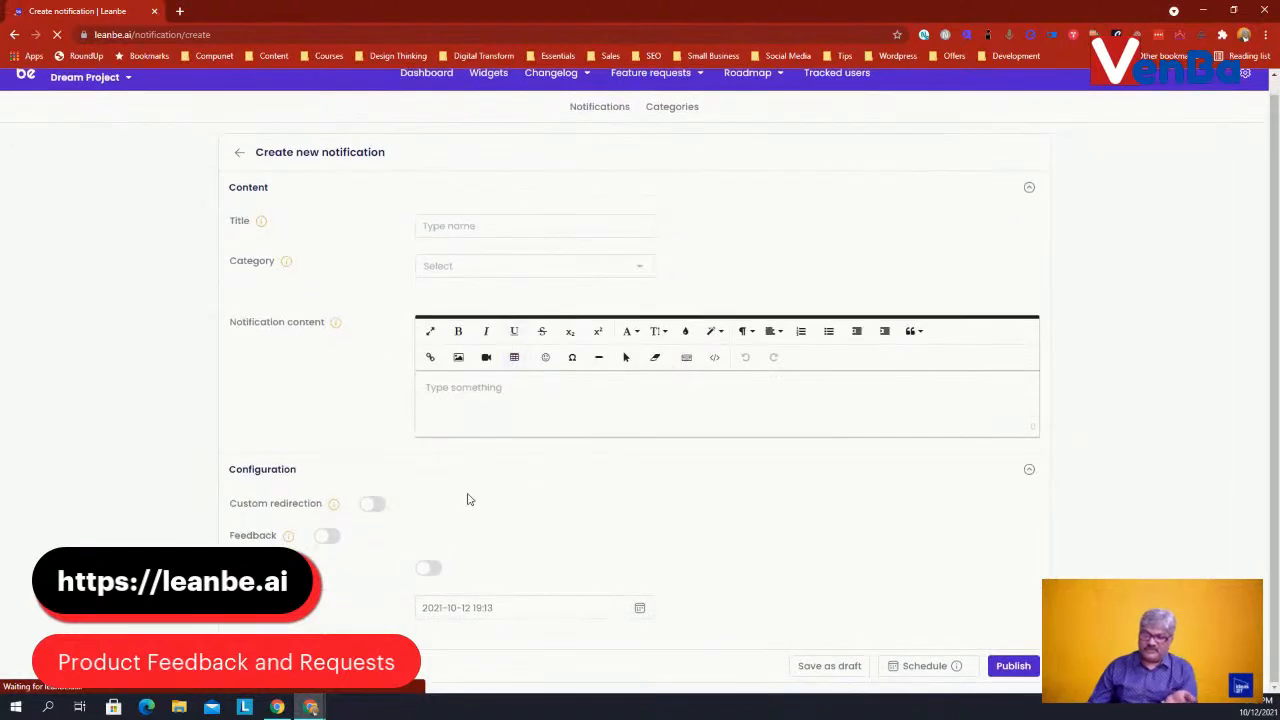
click(427, 570)
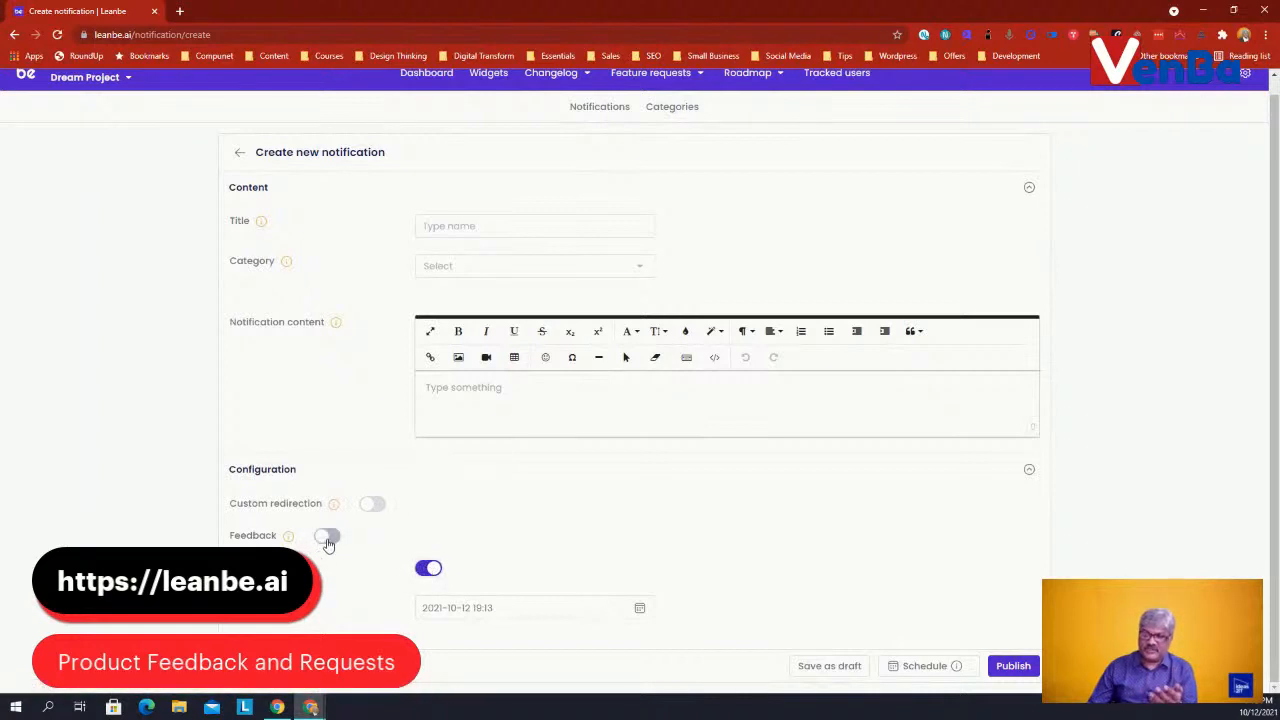
Enable feedback with the Smile and Comment options for the new notification, and return to the notification list without saving
click(327, 536)
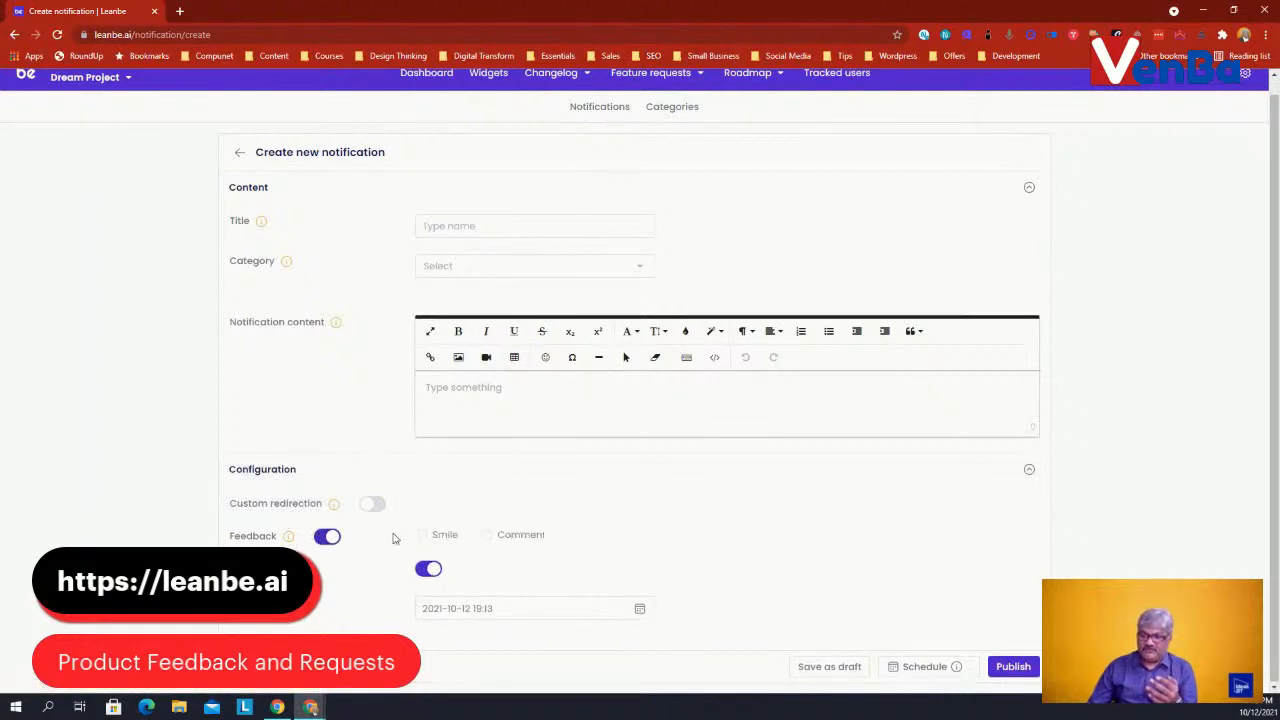
click(422, 536)
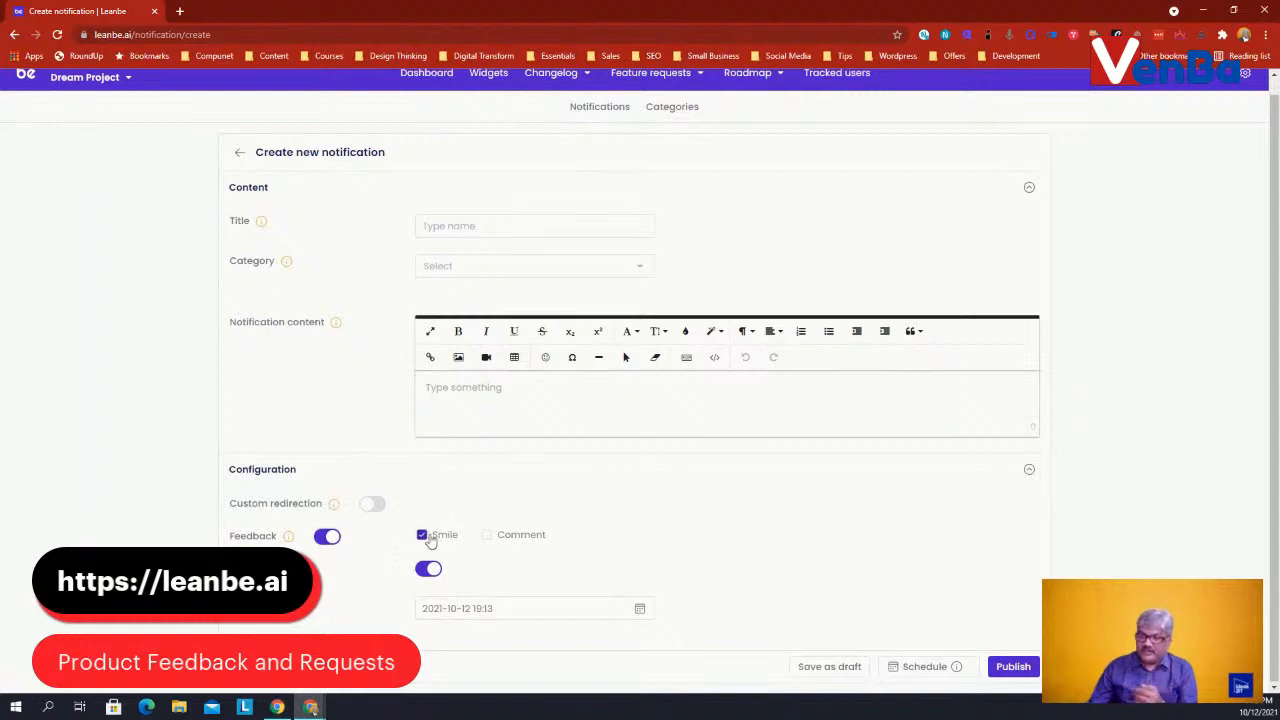
click(485, 538)
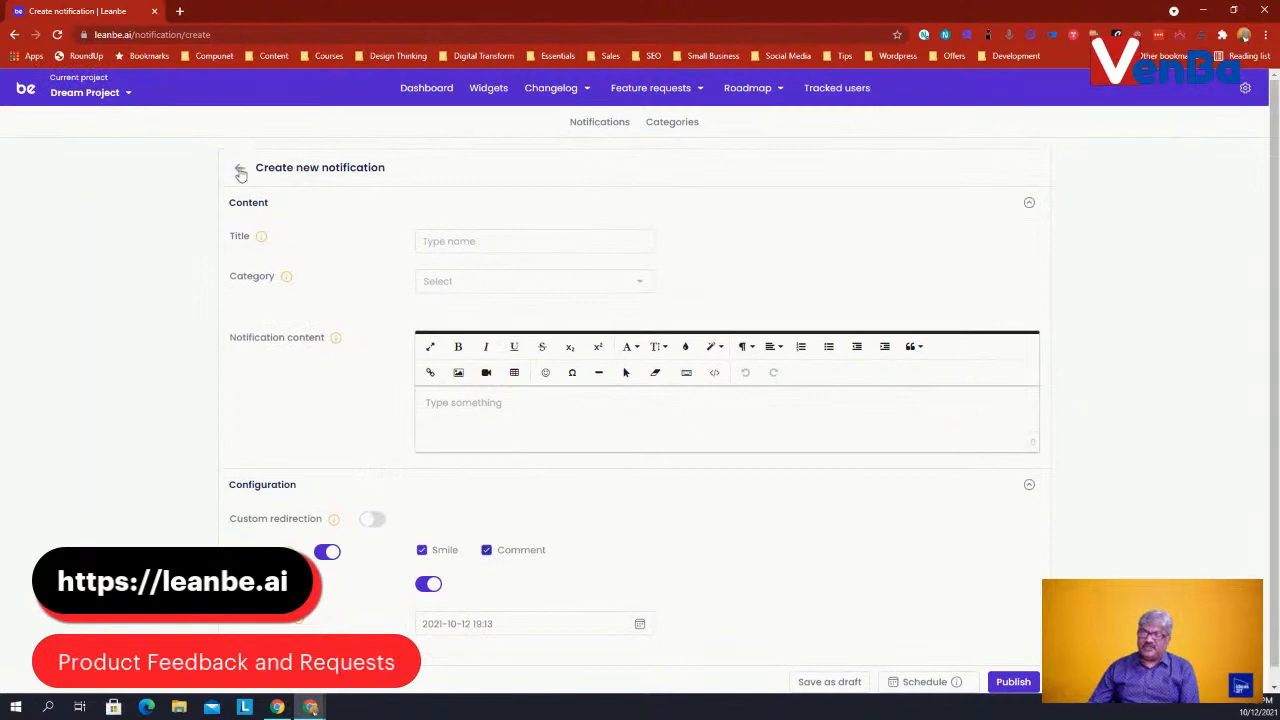
scroll(440, 535, down, 1)
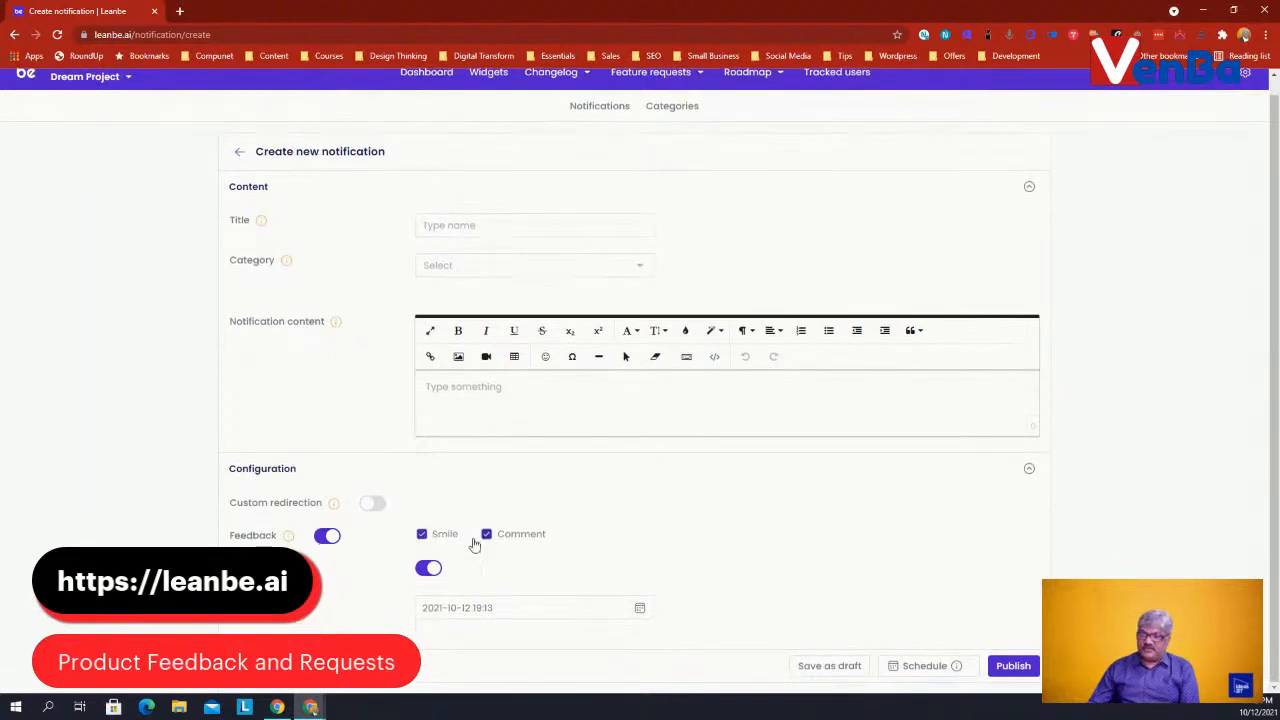
click(240, 151)
Open the feature requests, set the status of Implement Caching to In review and save the change
click(699, 111)
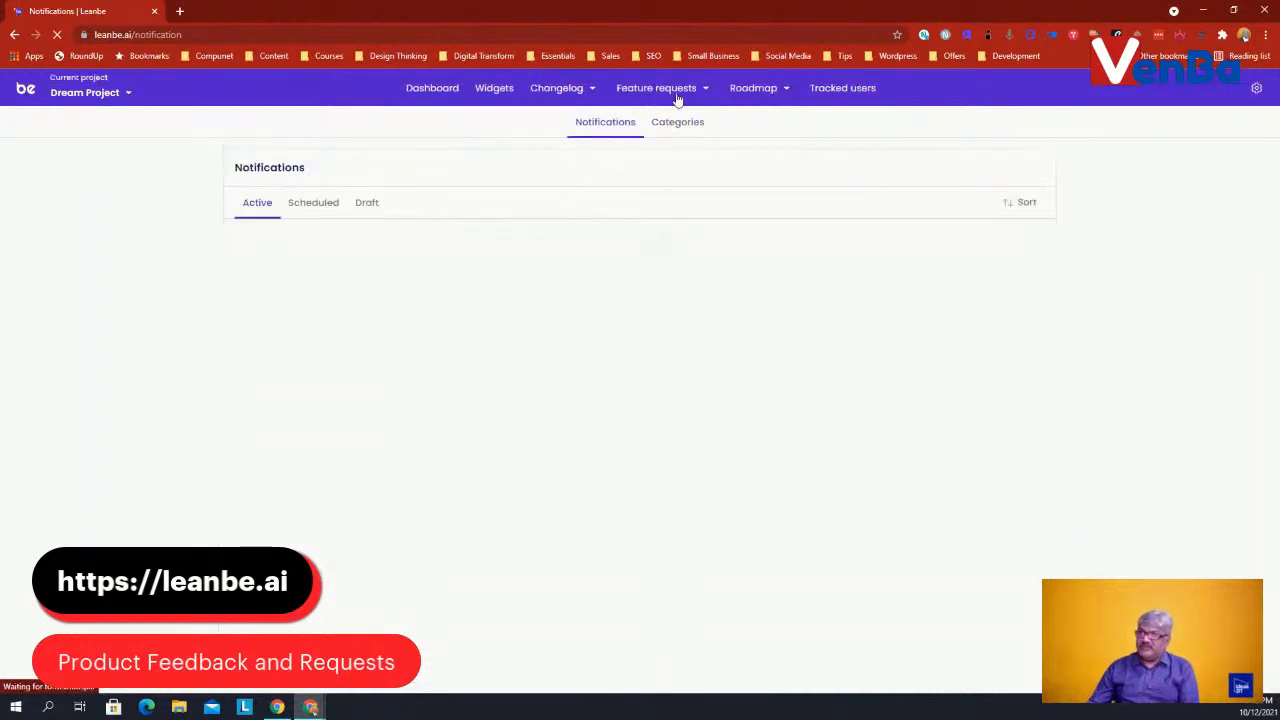
click(677, 92)
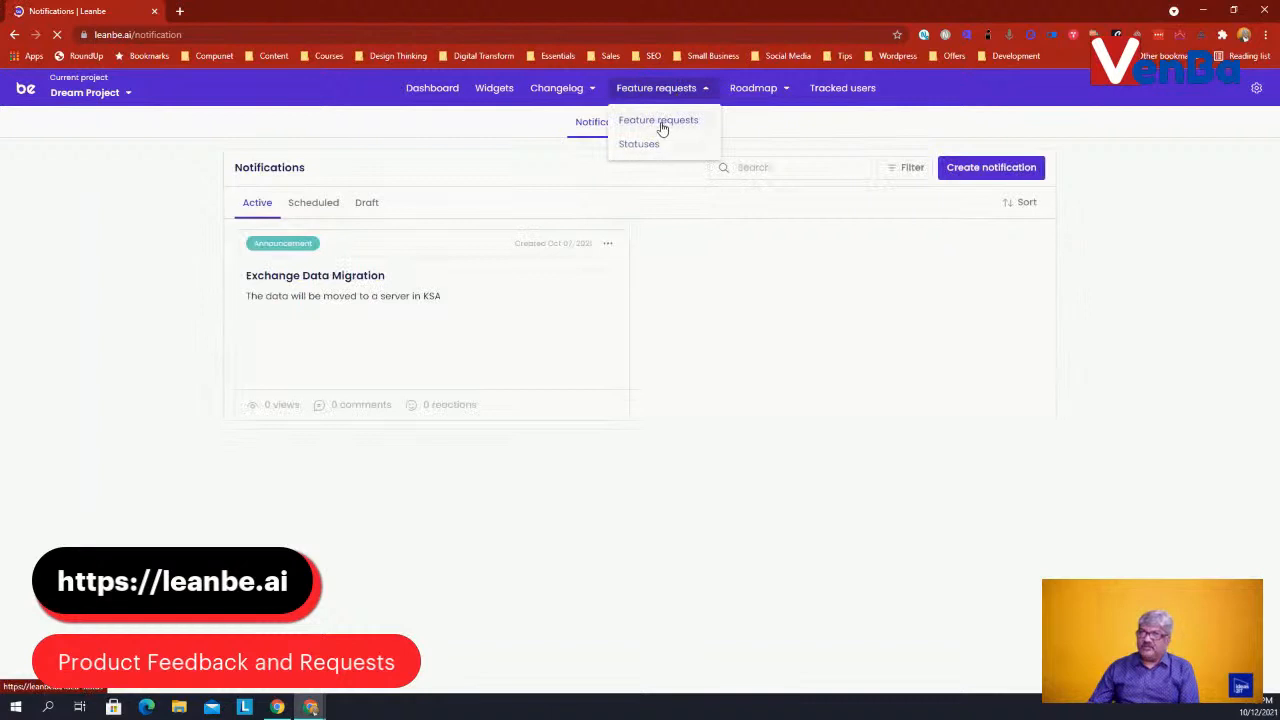
click(659, 121)
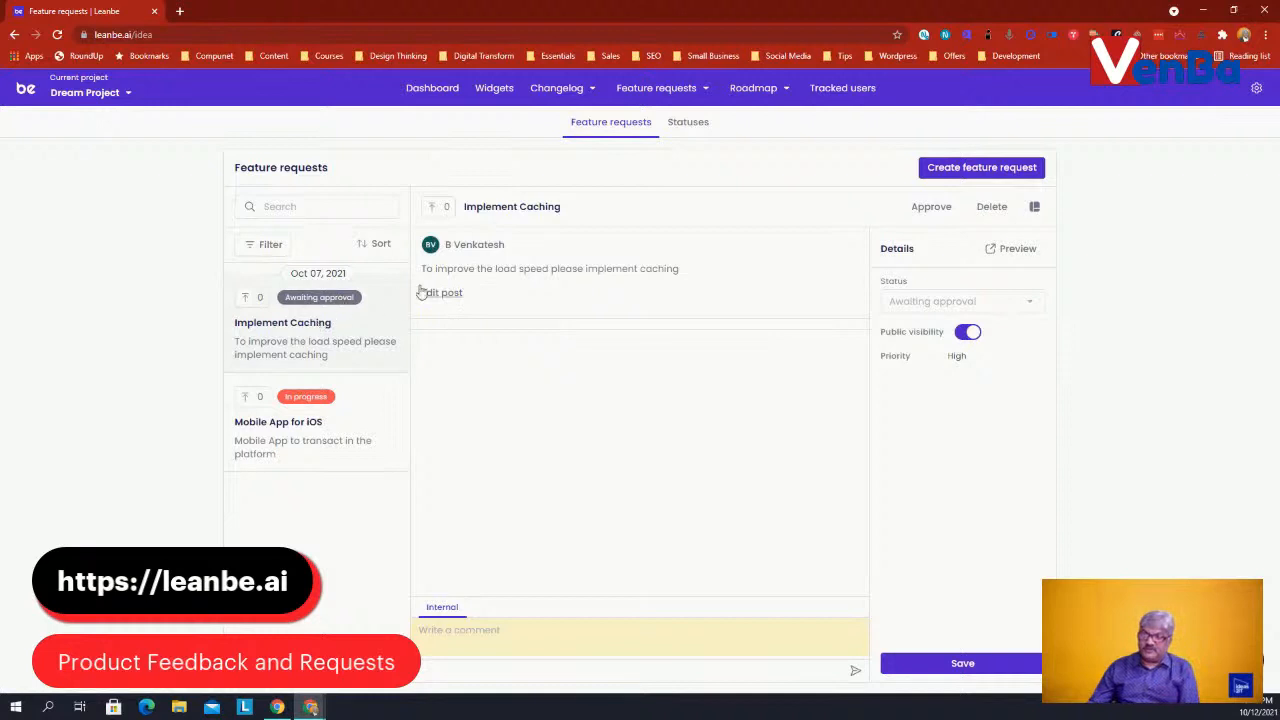
click(966, 305)
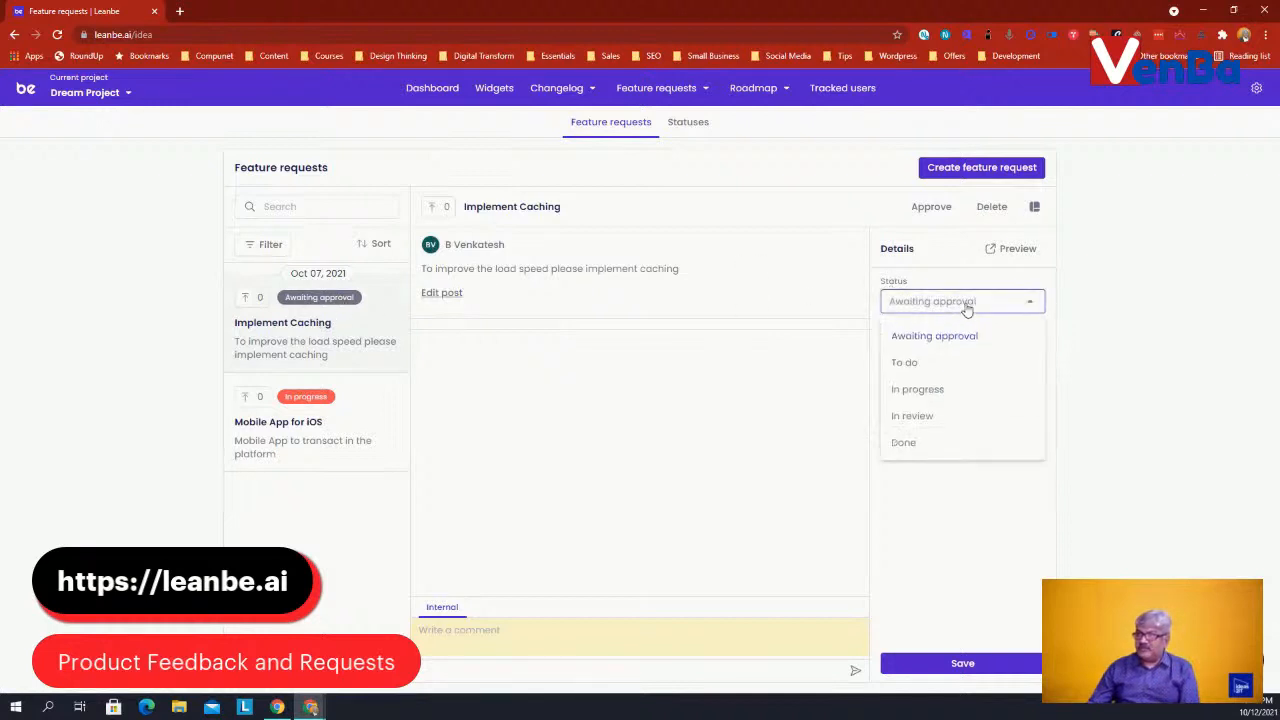
click(912, 416)
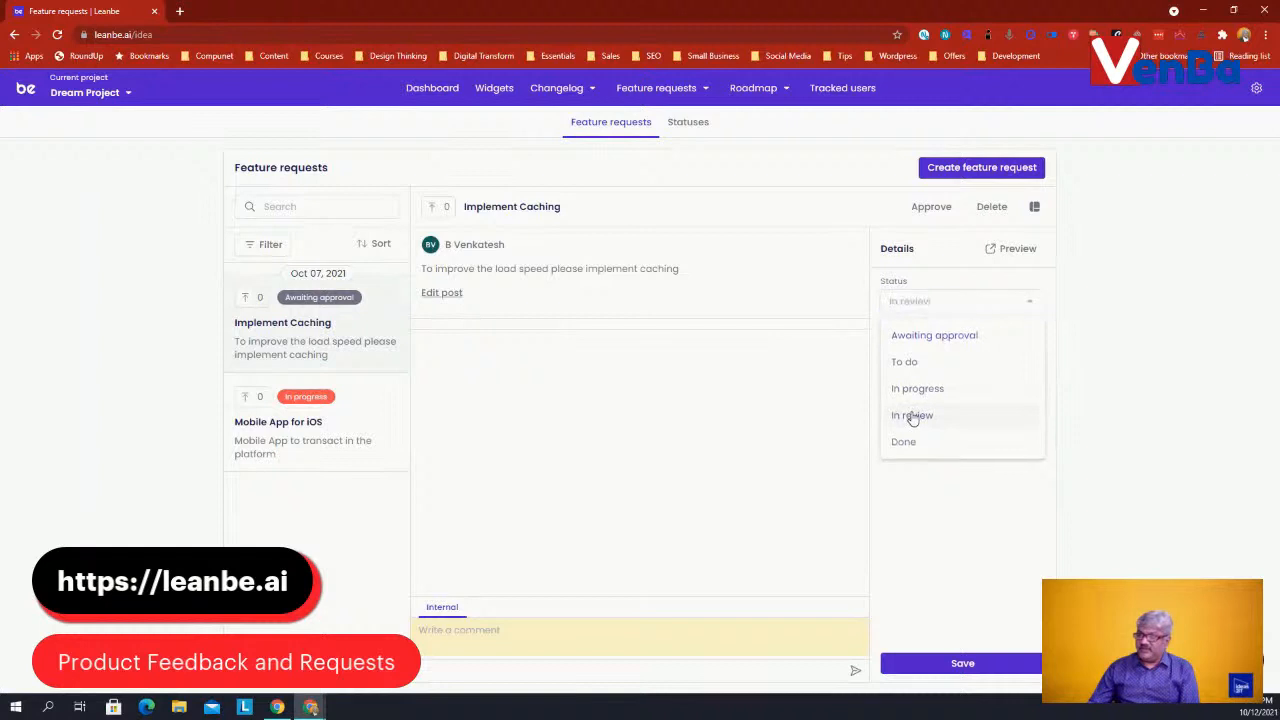
click(963, 664)
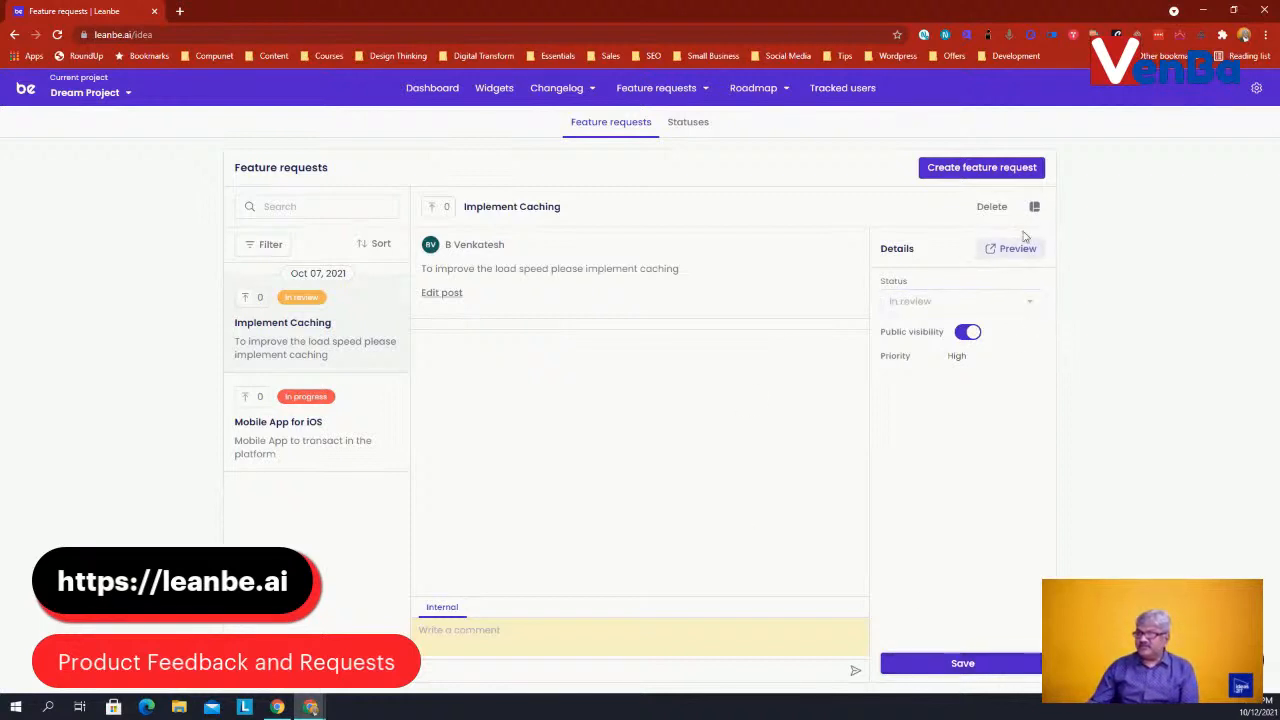
Review the feature request statuses, and open the roadmap board to check the actions available for the Release iOS App card
click(704, 131)
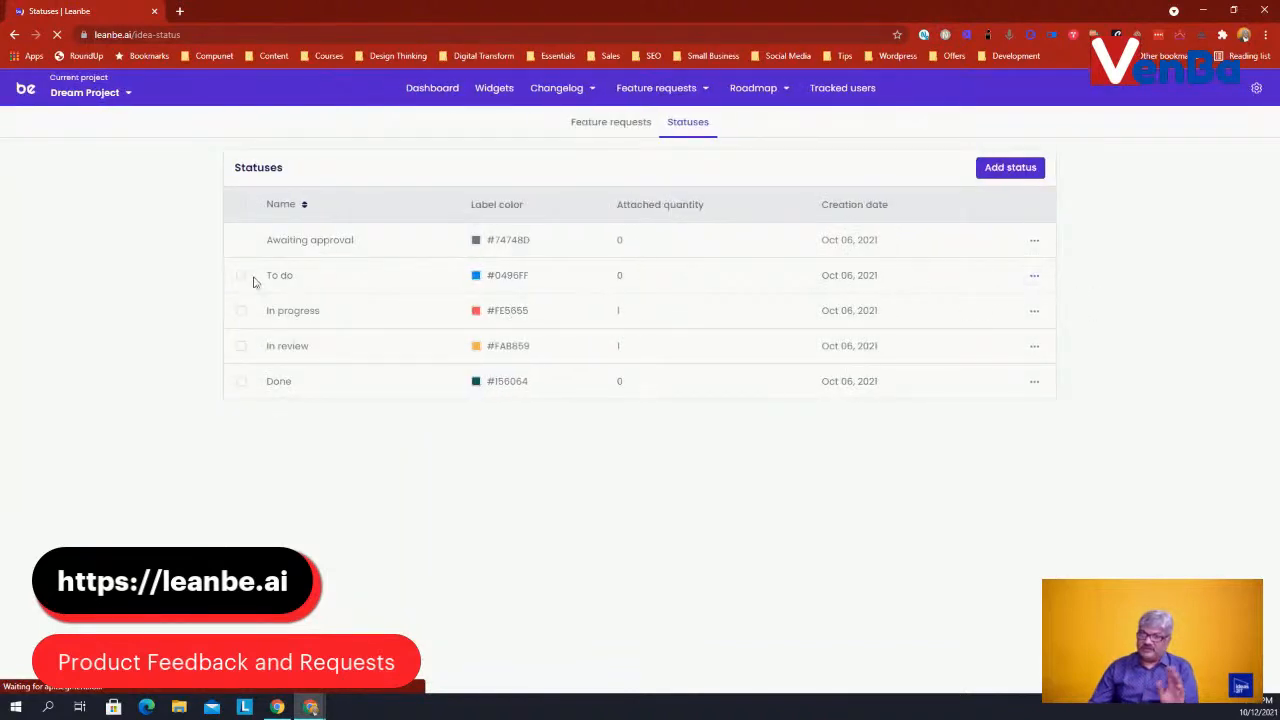
click(1034, 275)
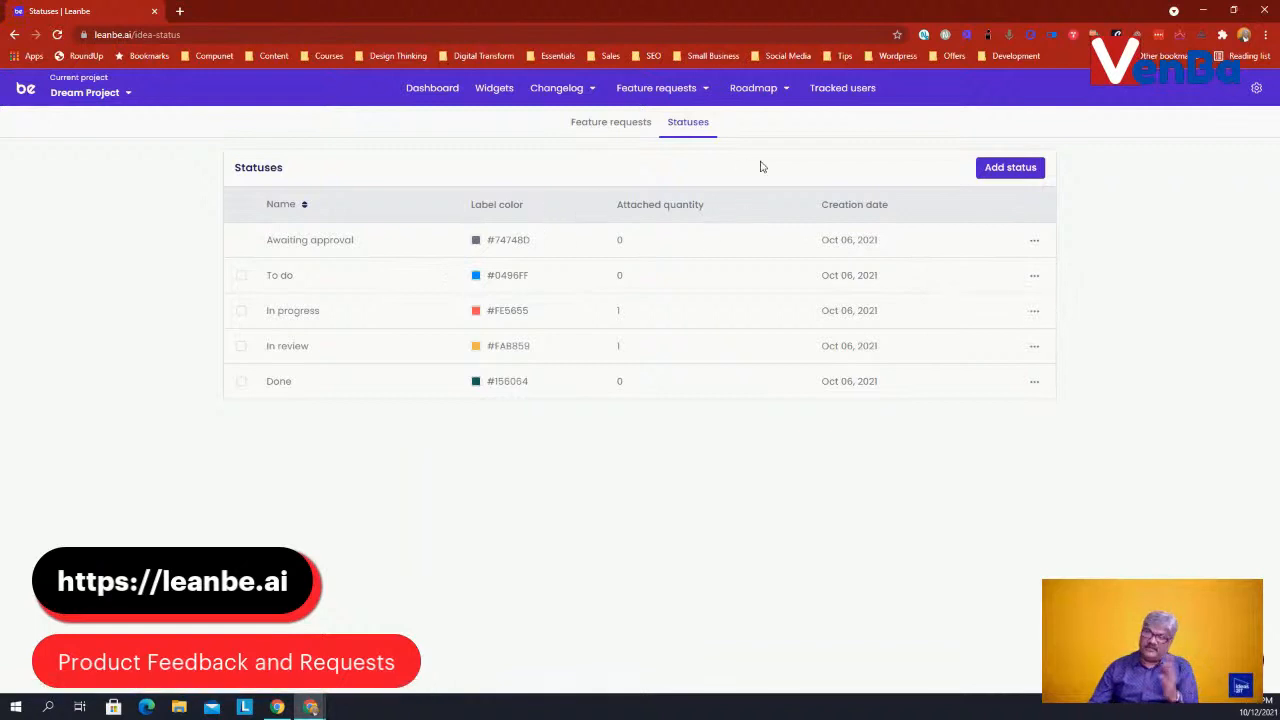
mouse_move(766, 97)
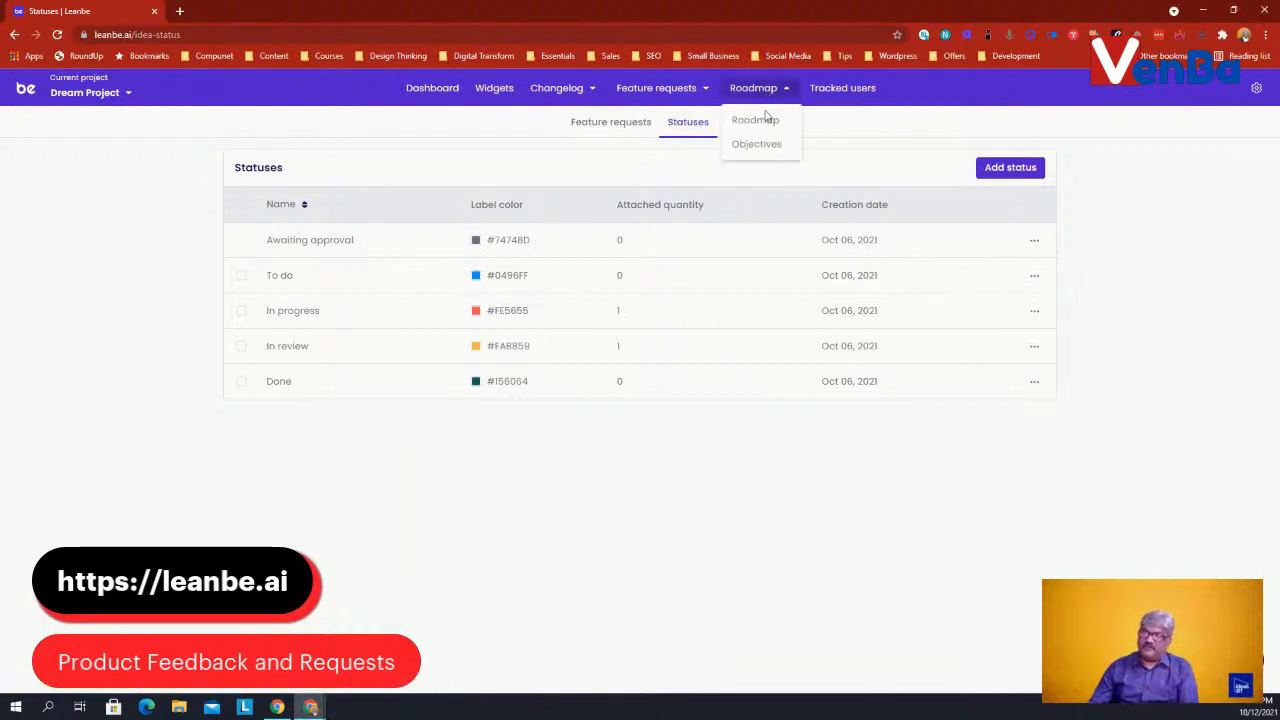
click(766, 120)
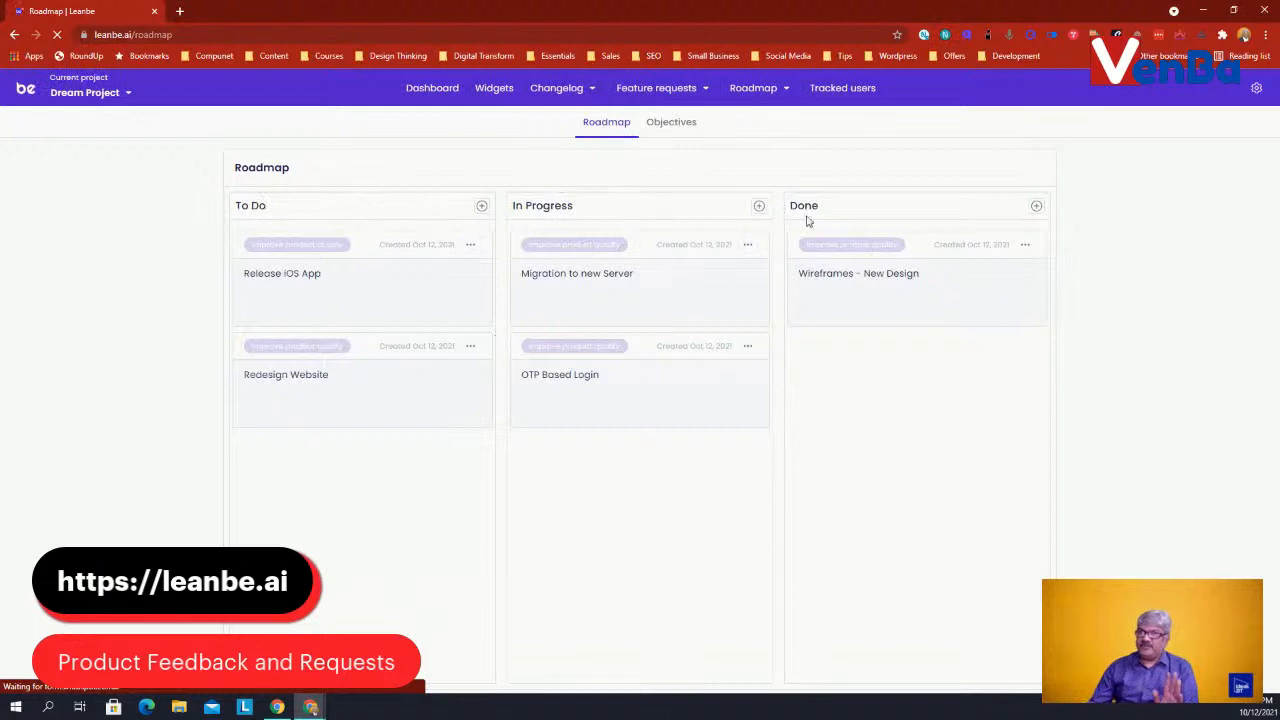
click(470, 245)
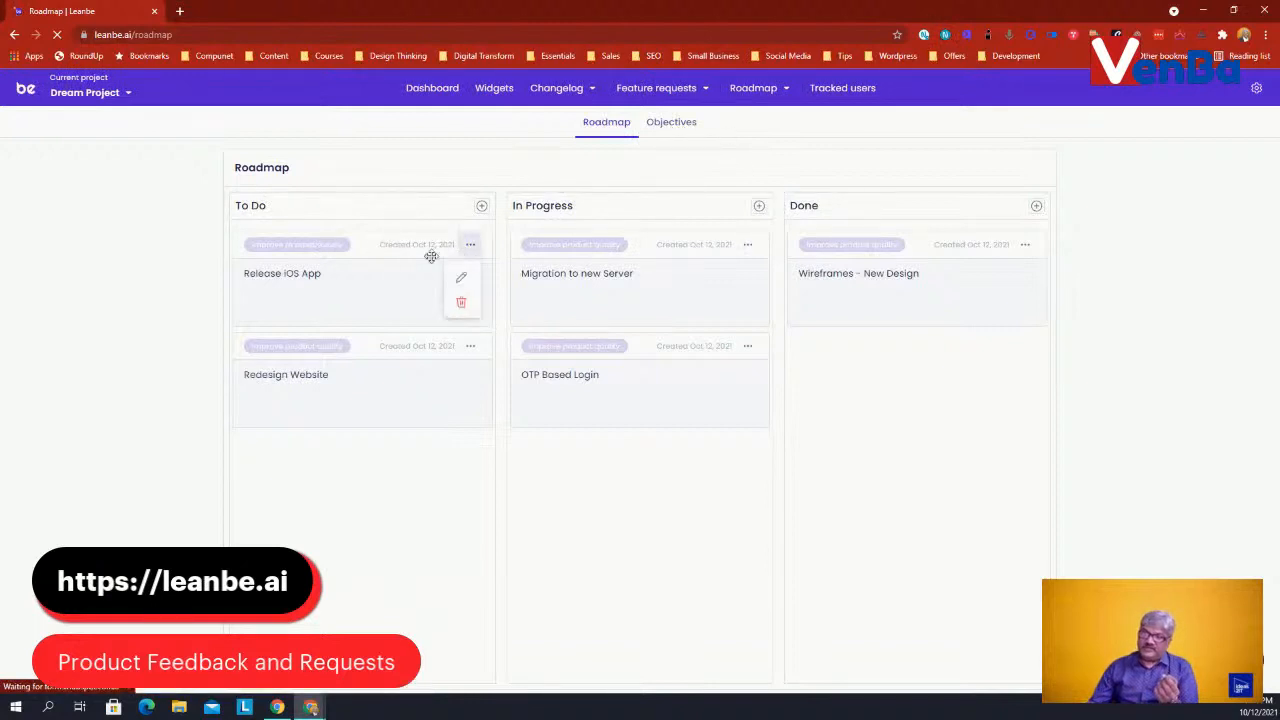
Add a card titled API Integration to the roadmap's To Do column with the objective Grow active users by 20%
click(481, 206)
click(585, 329)
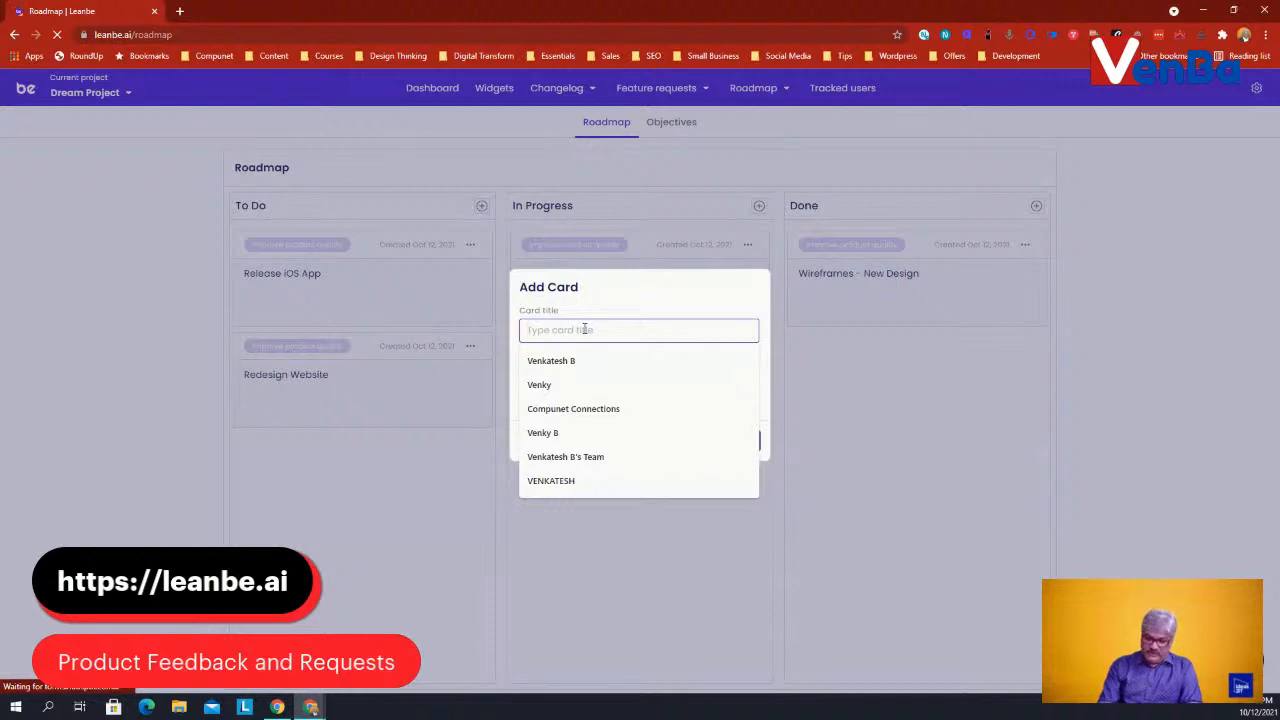
text(API Integration)
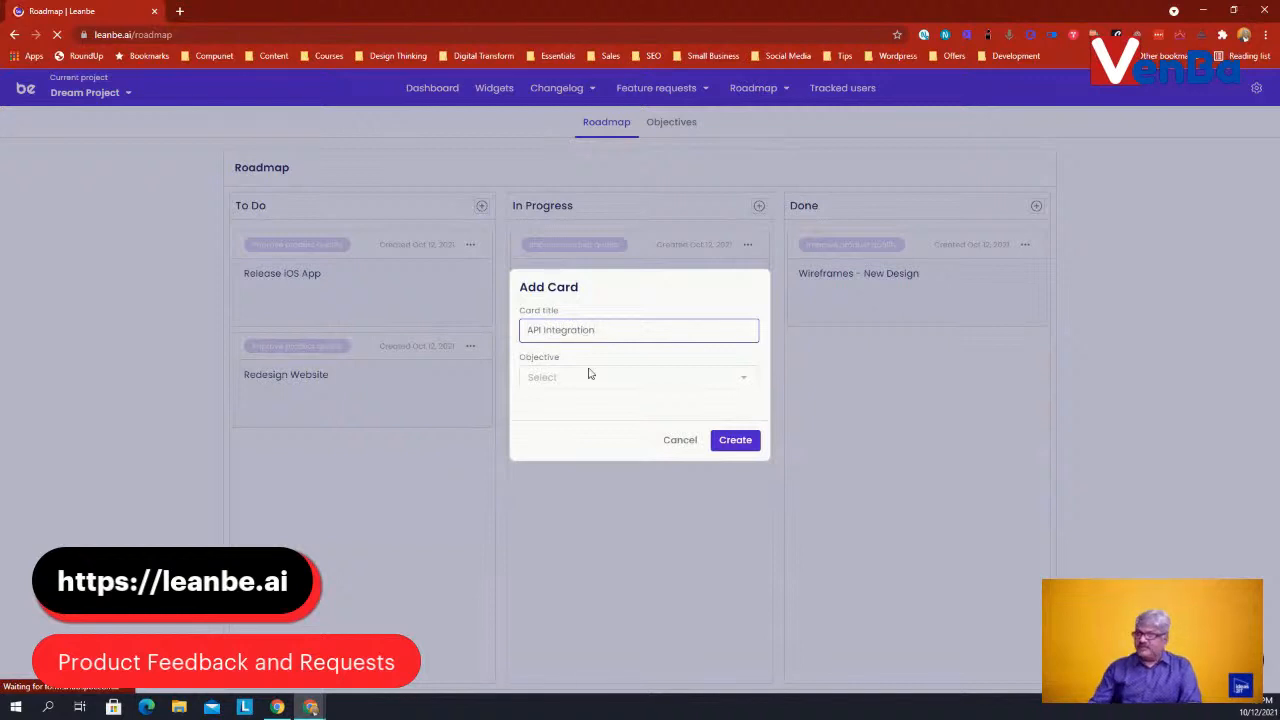
click(589, 376)
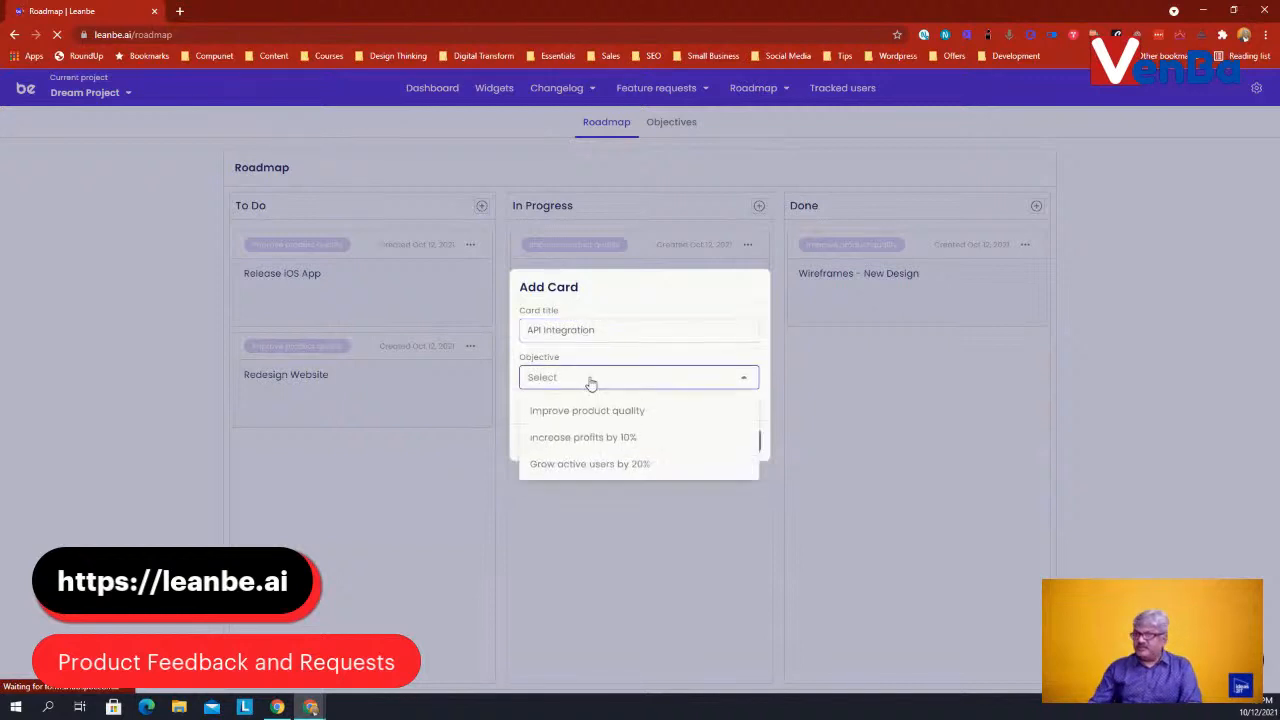
click(600, 468)
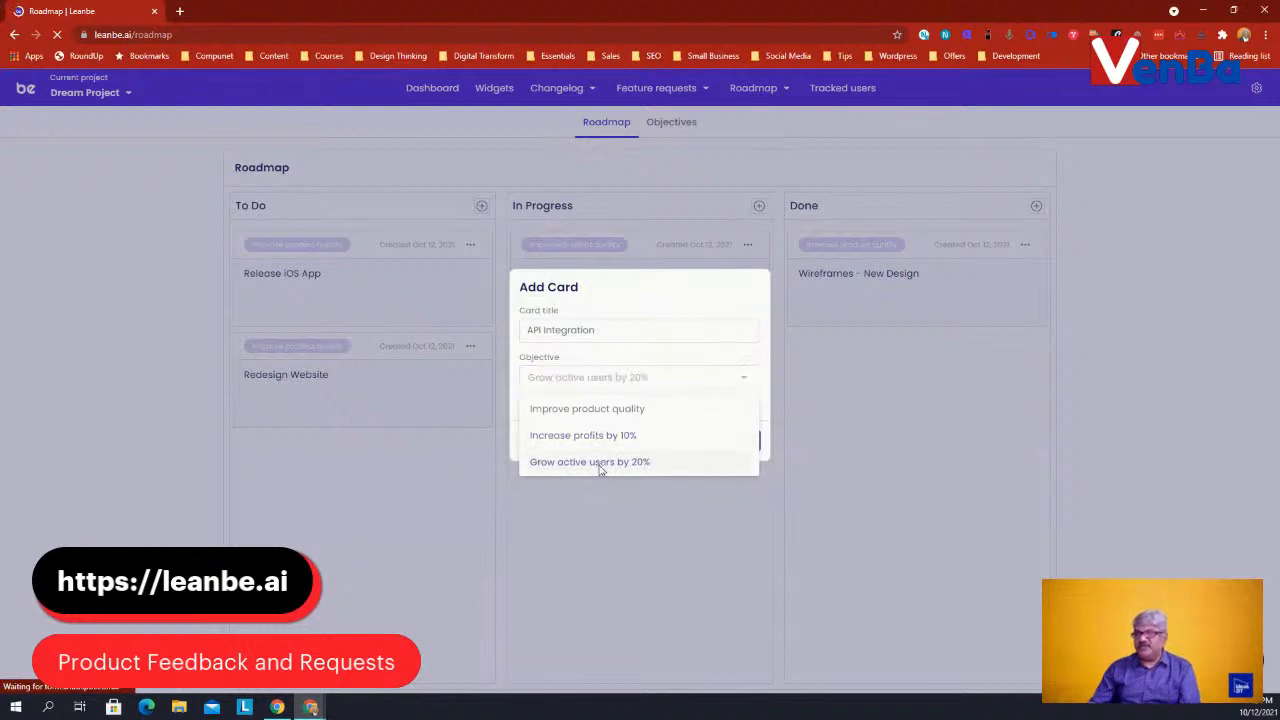
click(647, 381)
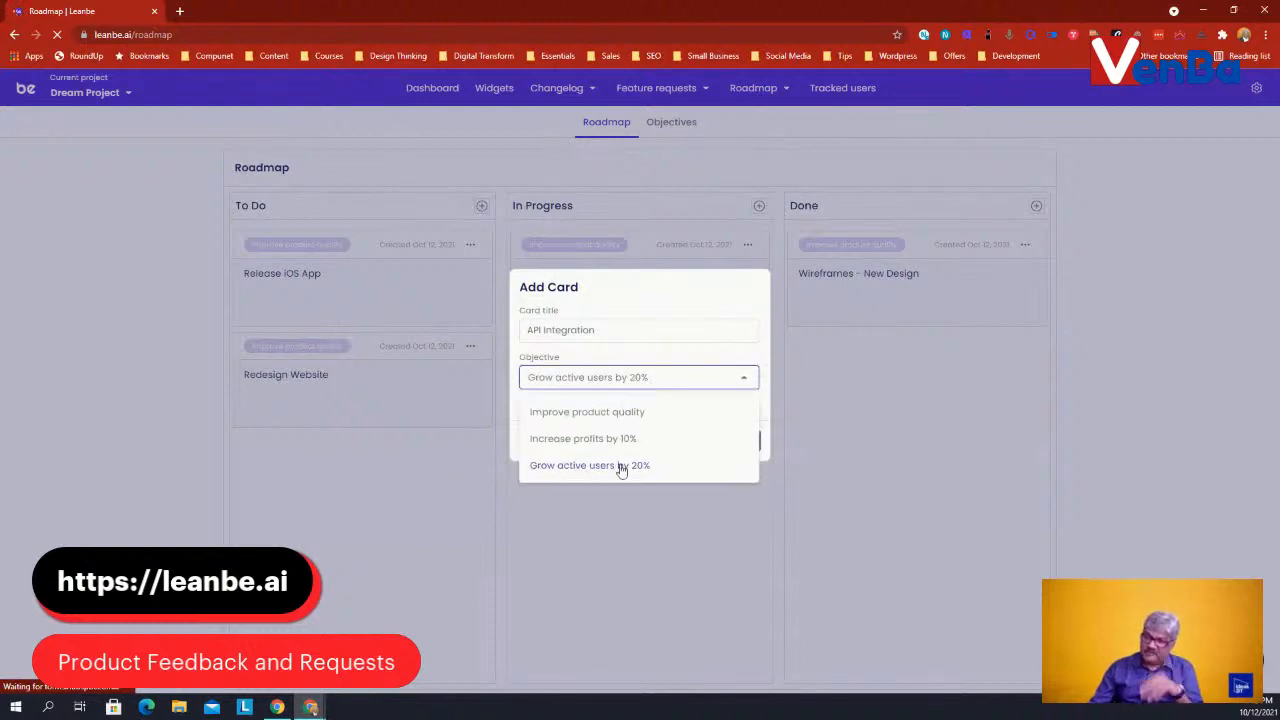
click(634, 468)
click(733, 441)
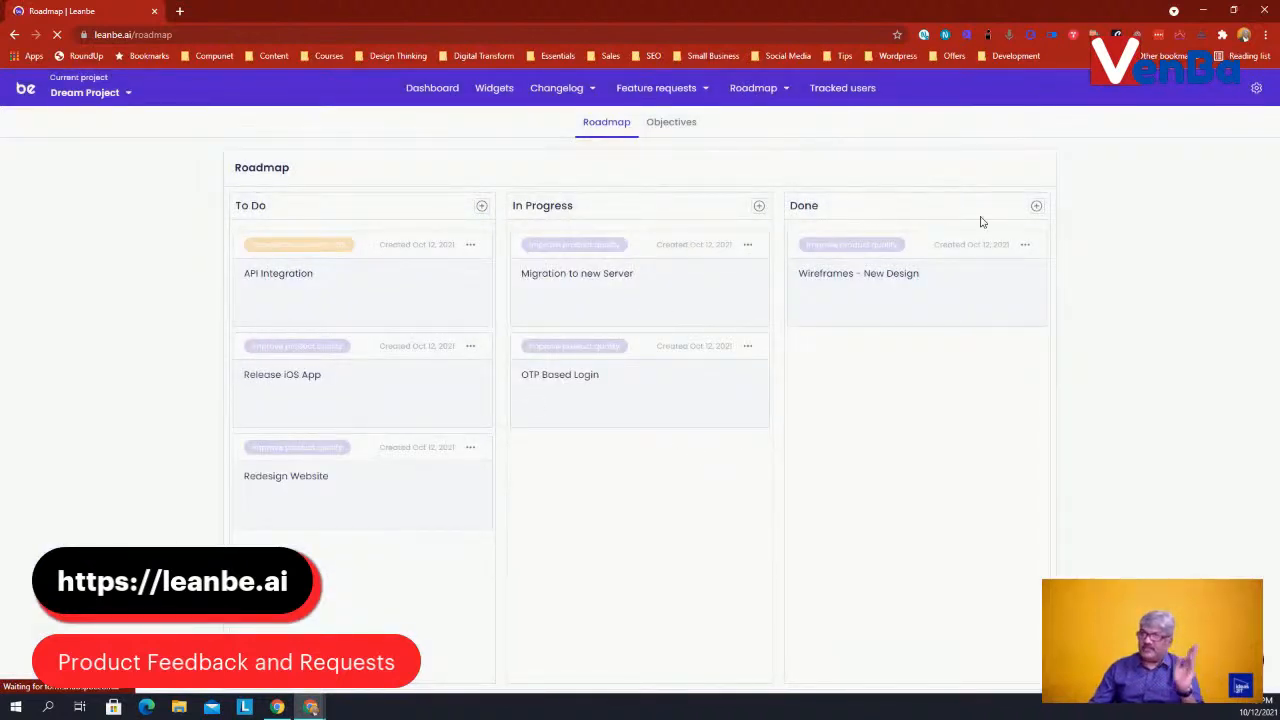
View the roadmap objectives and the list of tracked users, and return to the dashboard
click(686, 127)
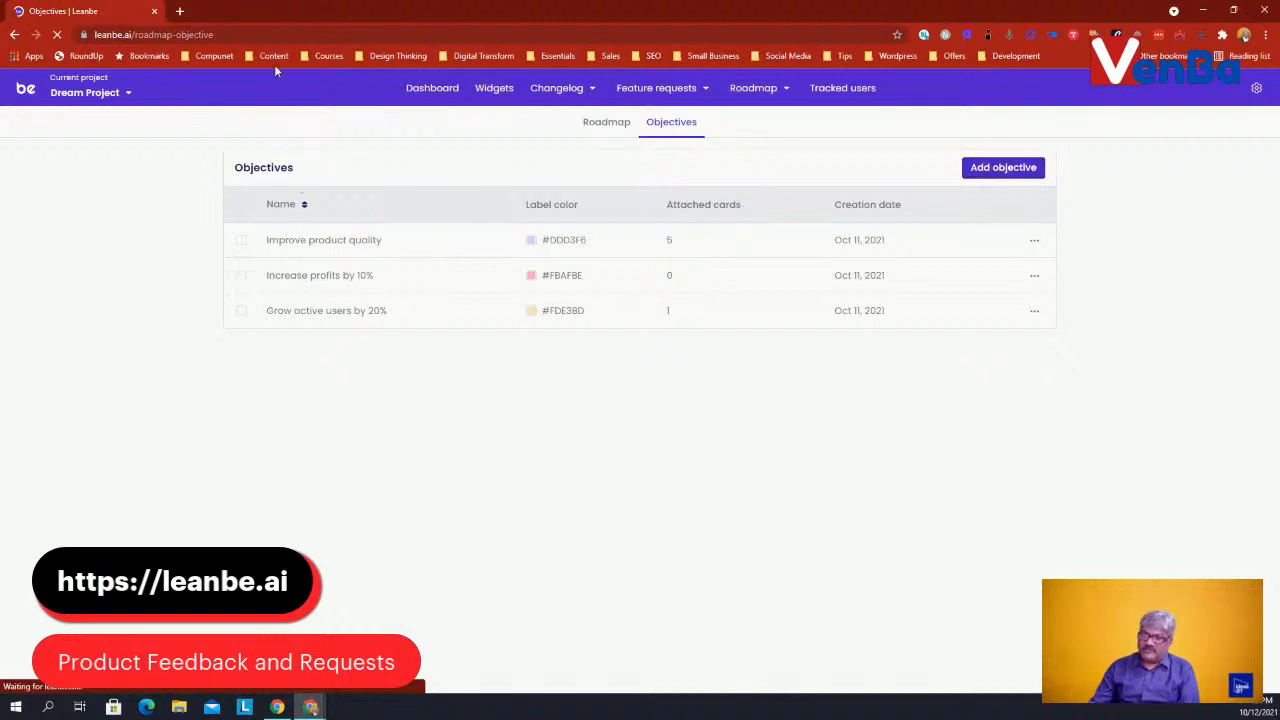
click(606, 122)
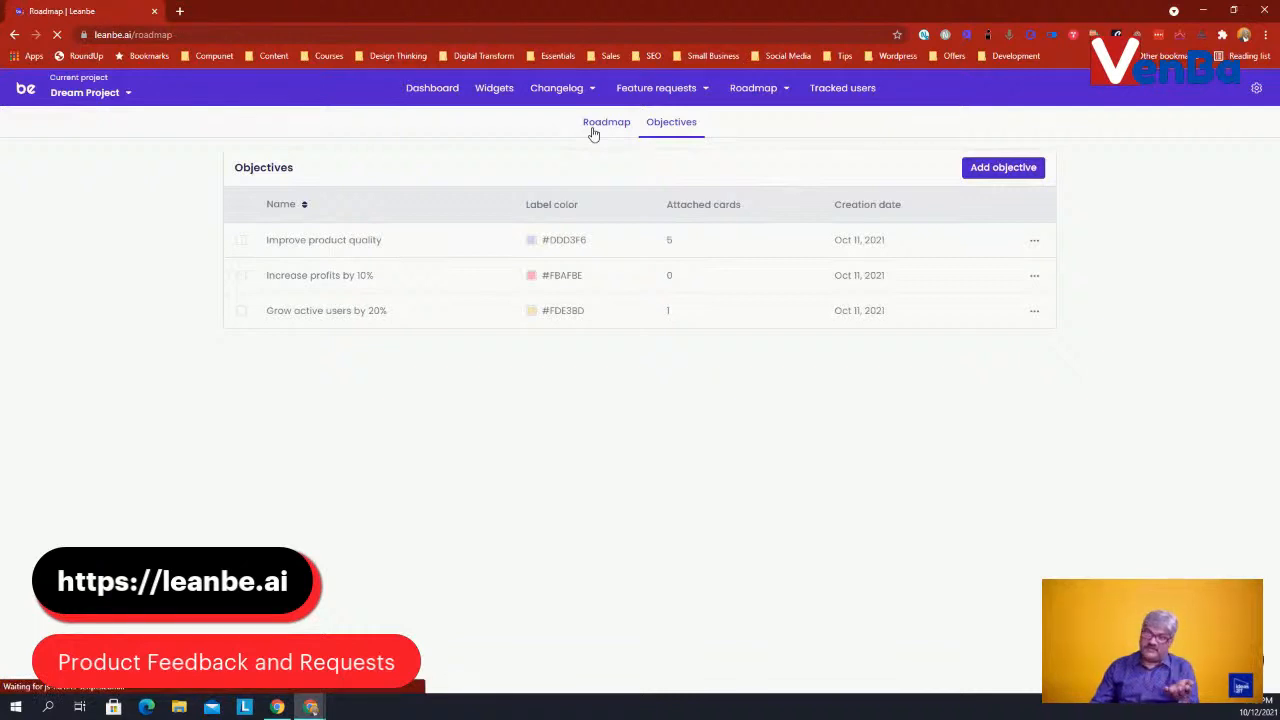
click(815, 91)
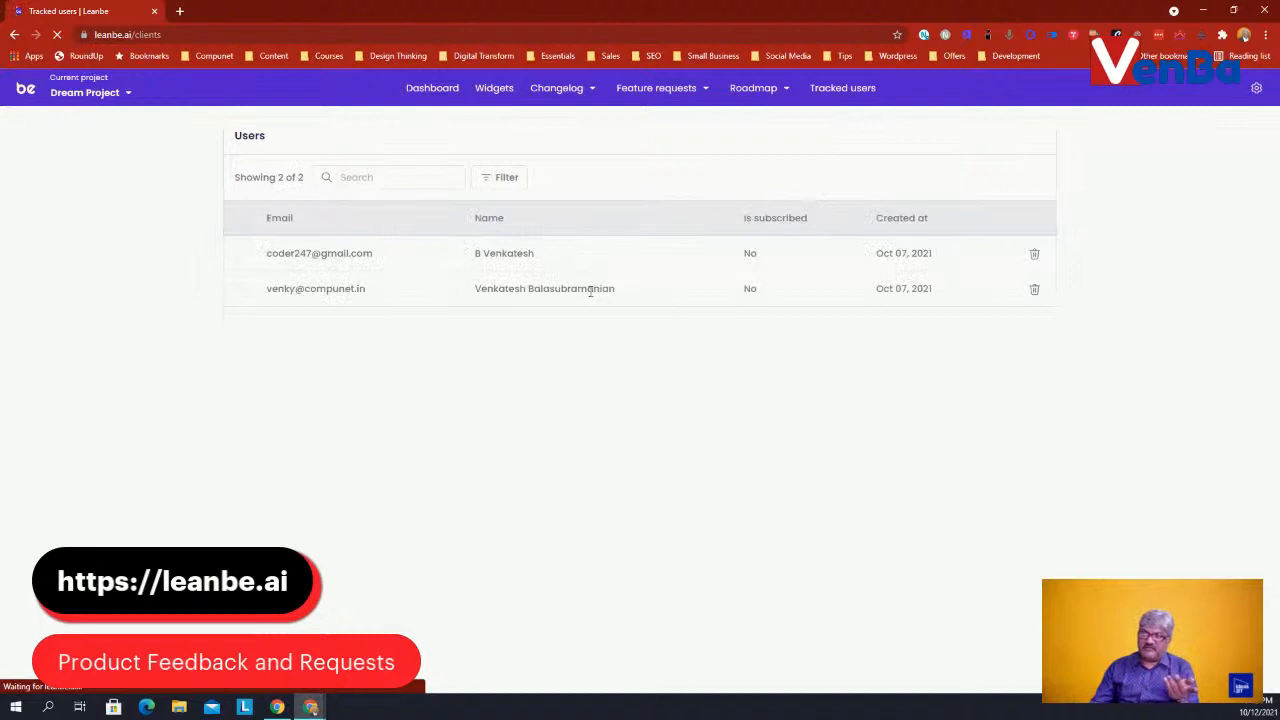
click(443, 92)
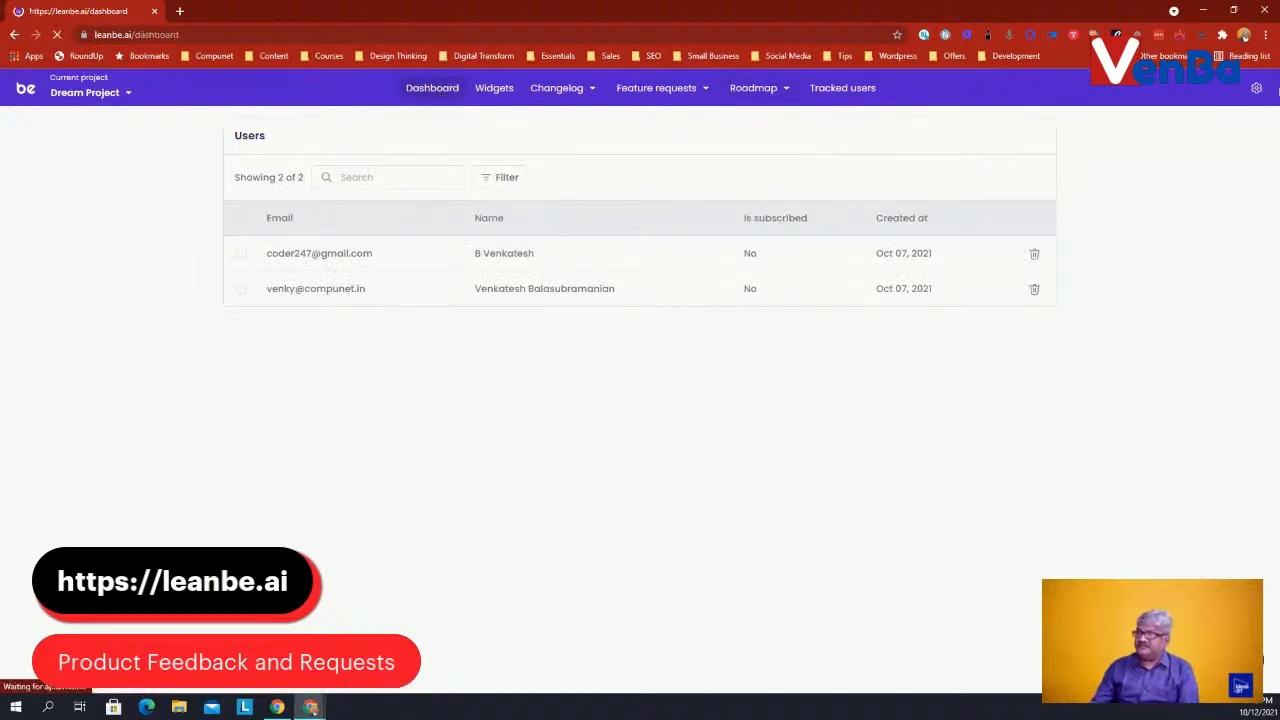
Open the display settings of Dream Project and turn Remove branding on and off again
click(1246, 89)
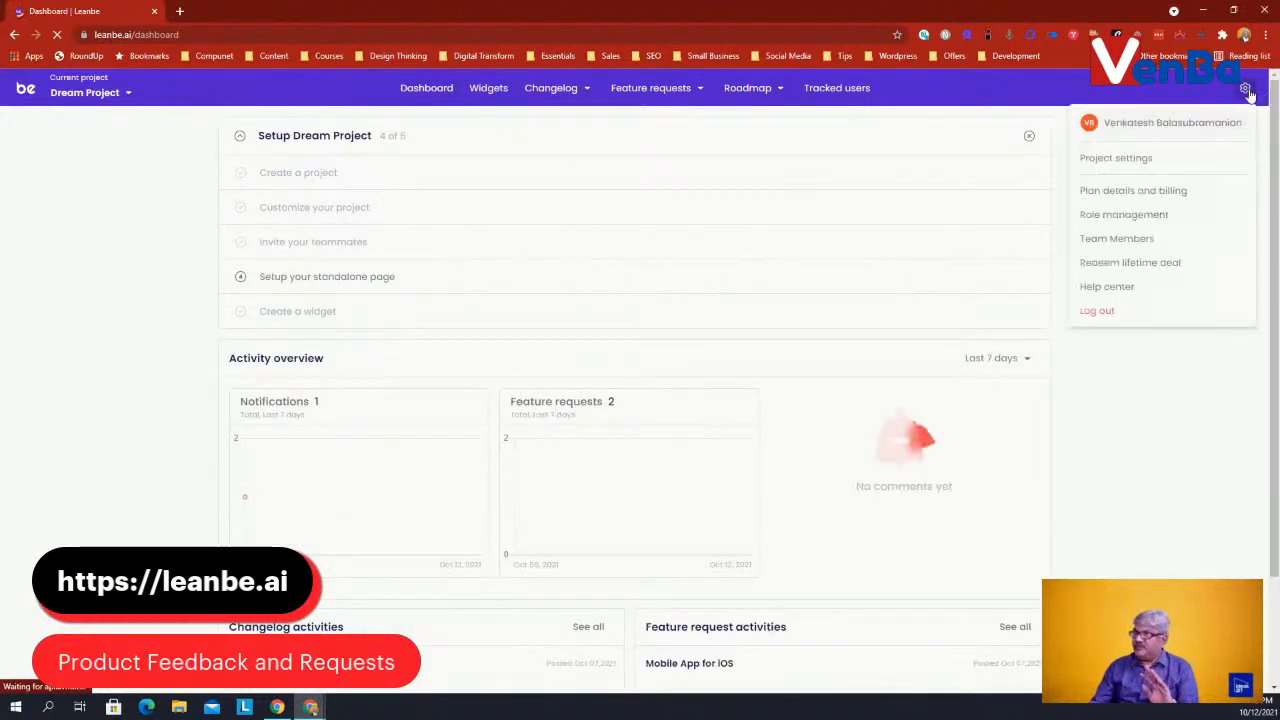
click(1128, 160)
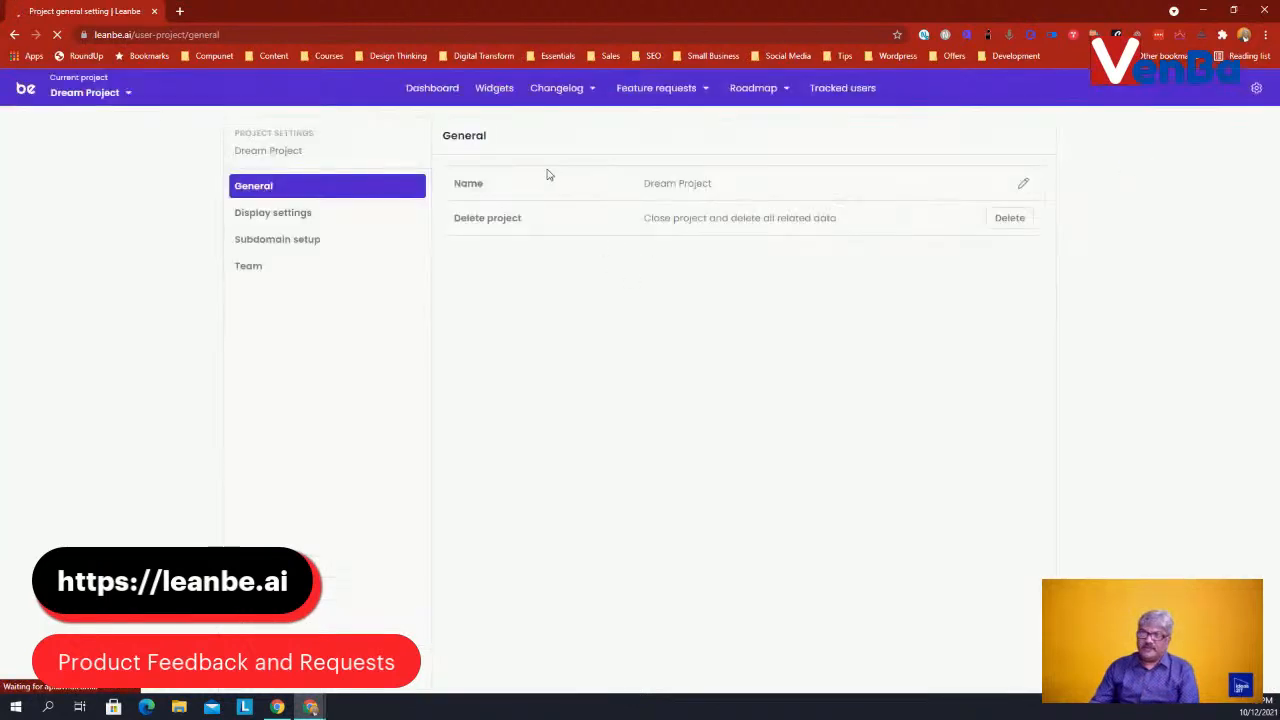
click(294, 220)
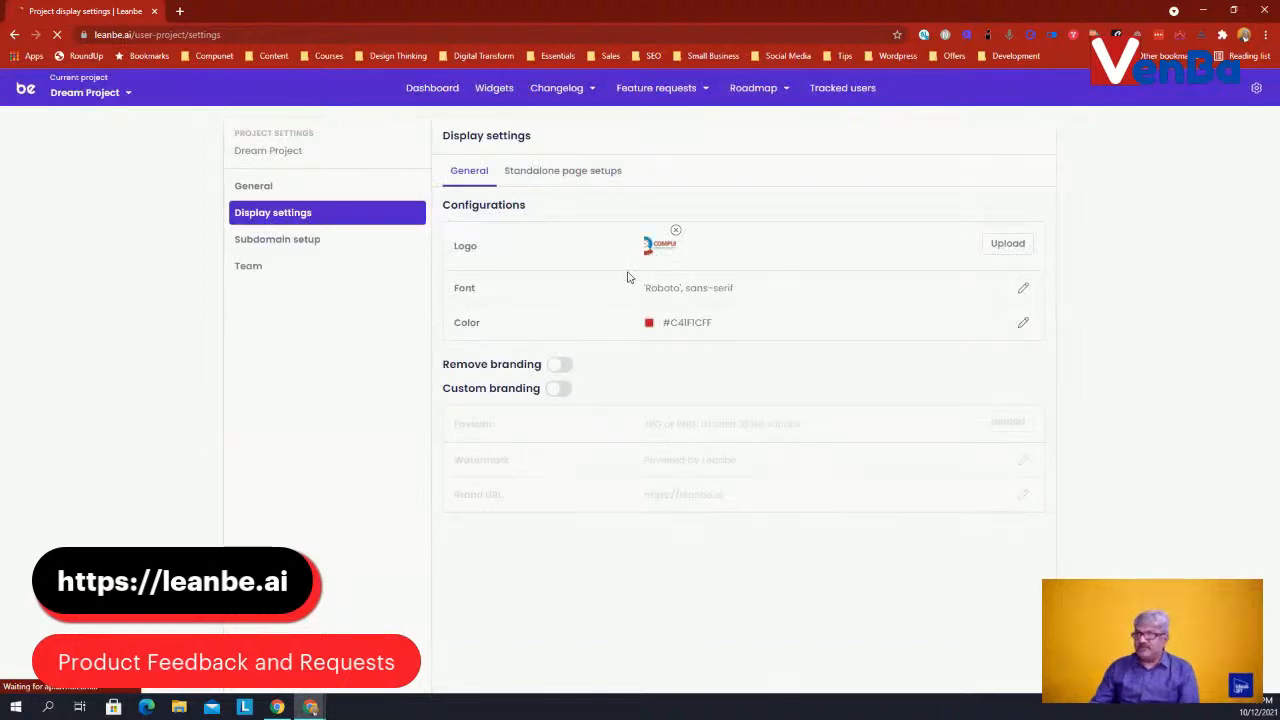
click(556, 368)
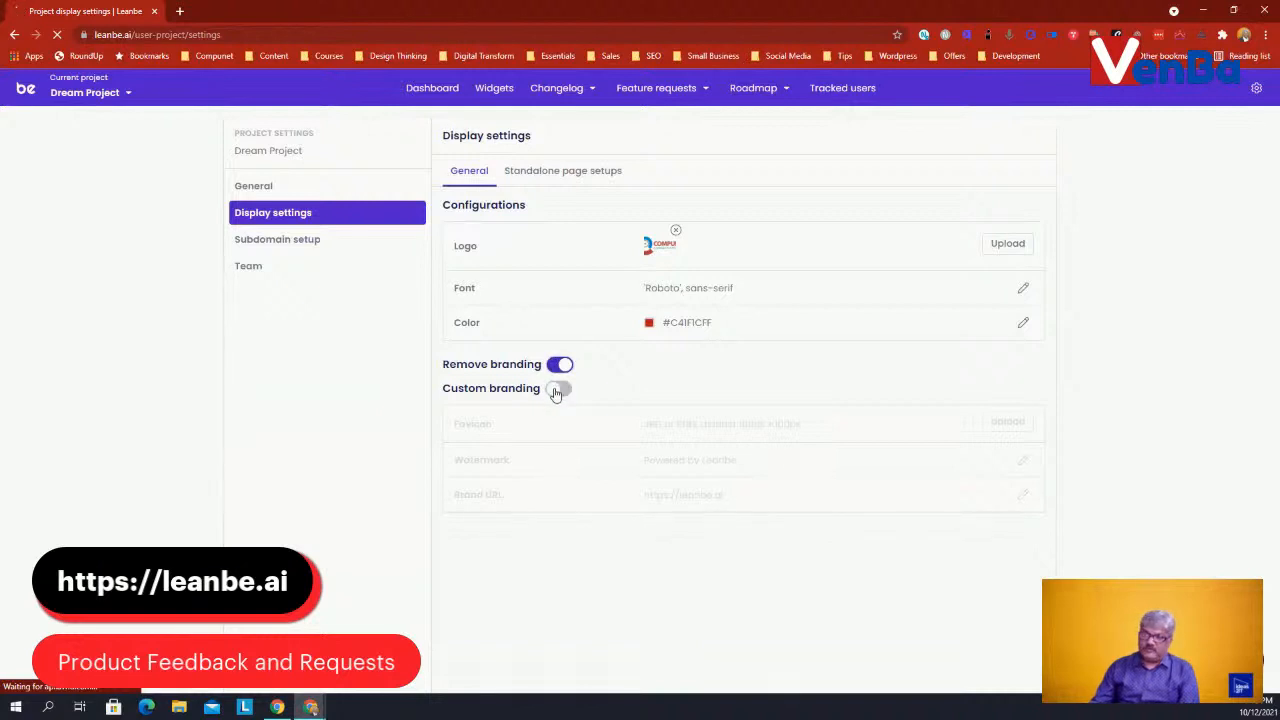
click(559, 366)
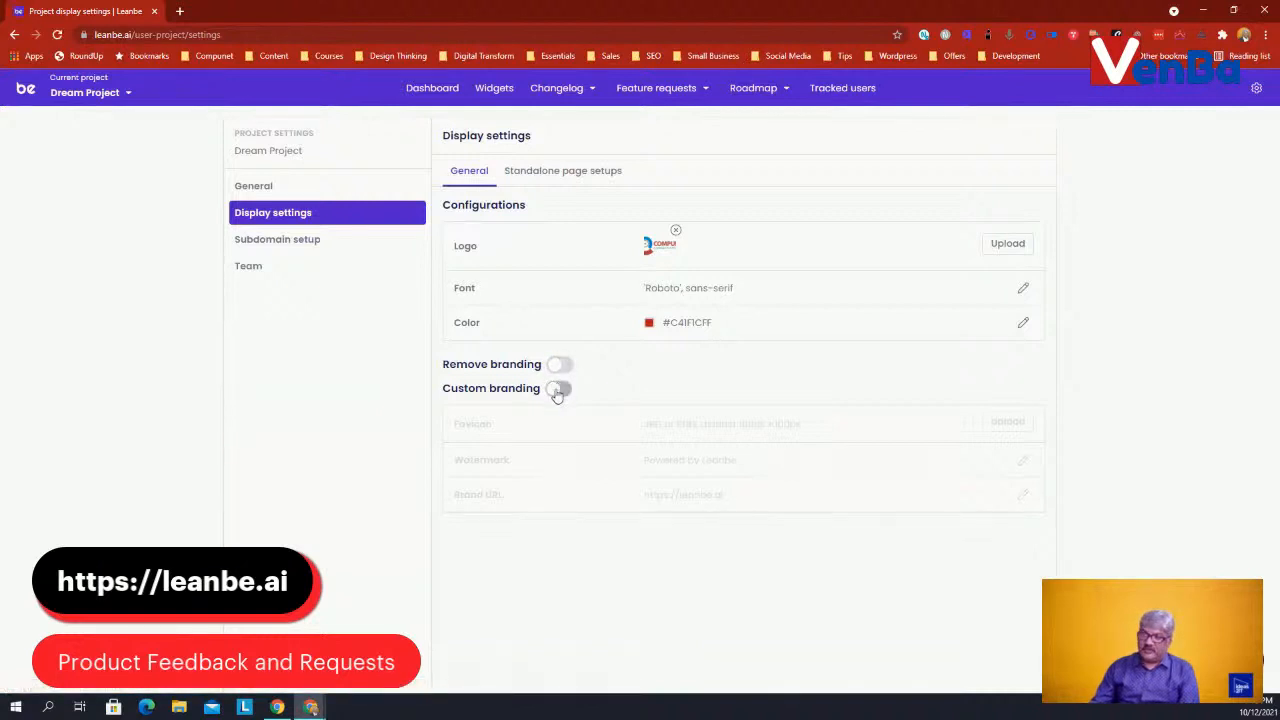
Enable custom branding and upload the android-chrome-192x192 image from the favicon_io folder in Pictures as the favicon
click(558, 388)
click(1003, 430)
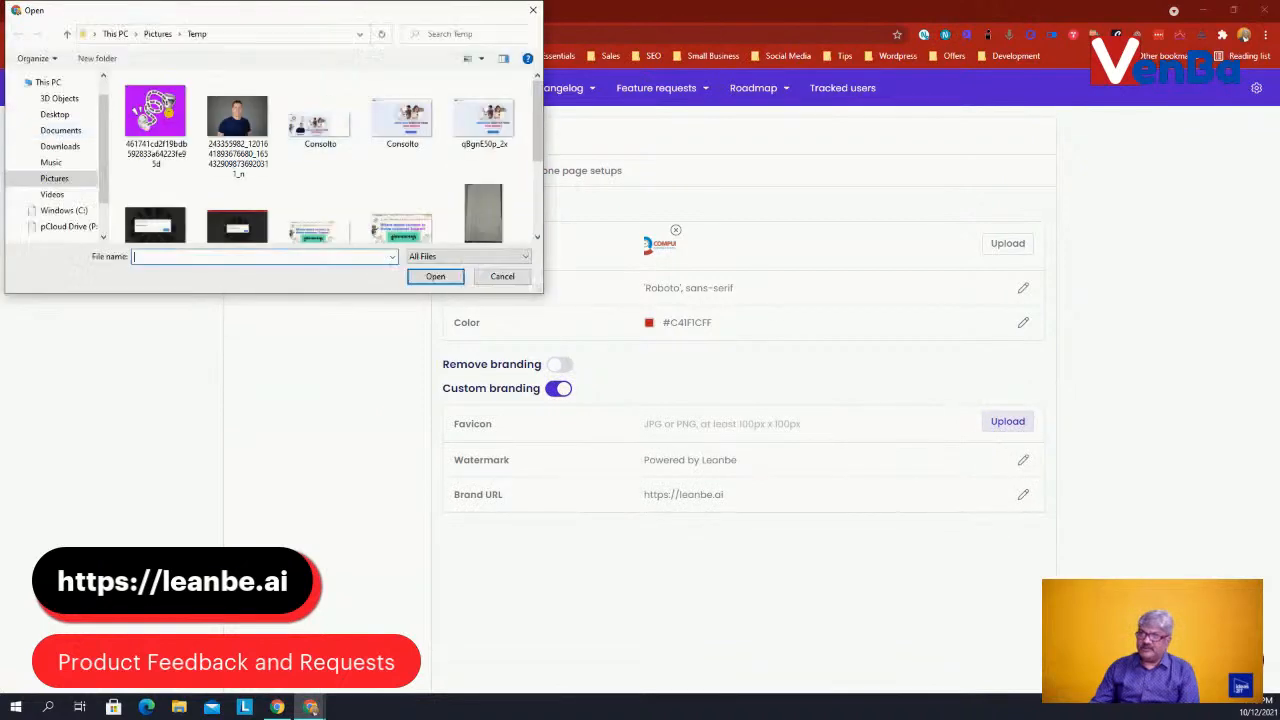
click(54, 178)
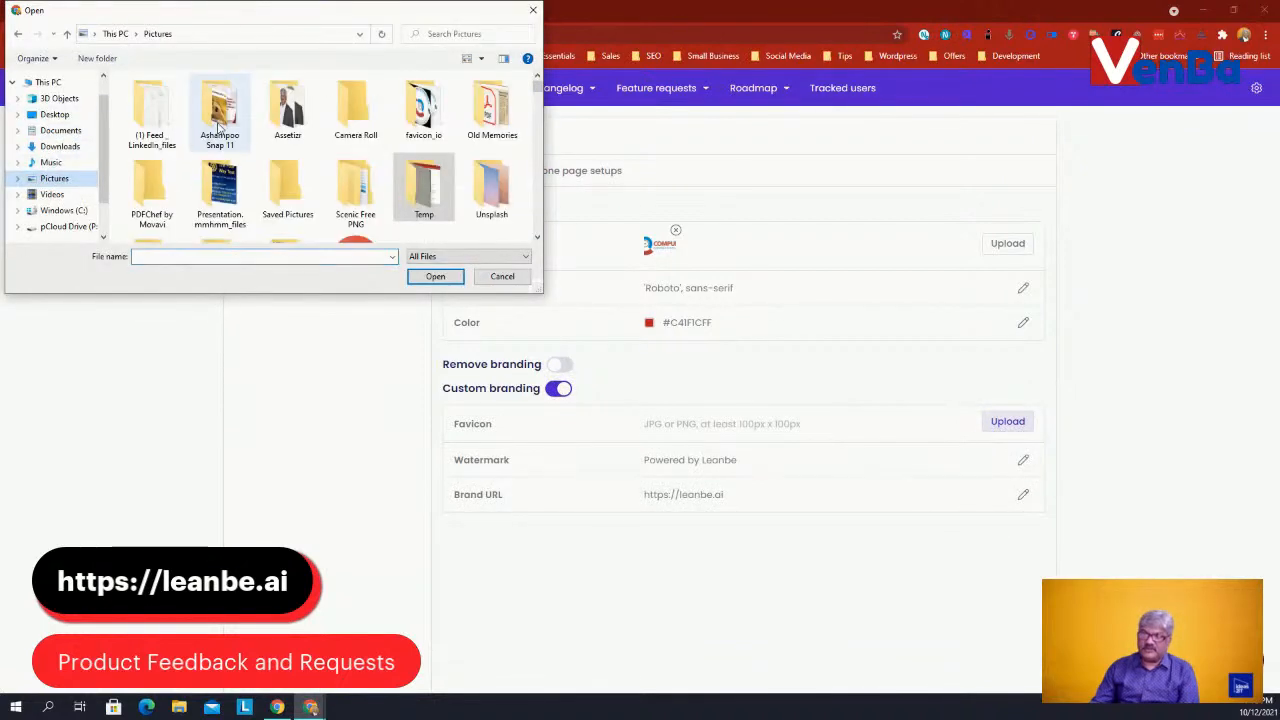
double_click(420, 110)
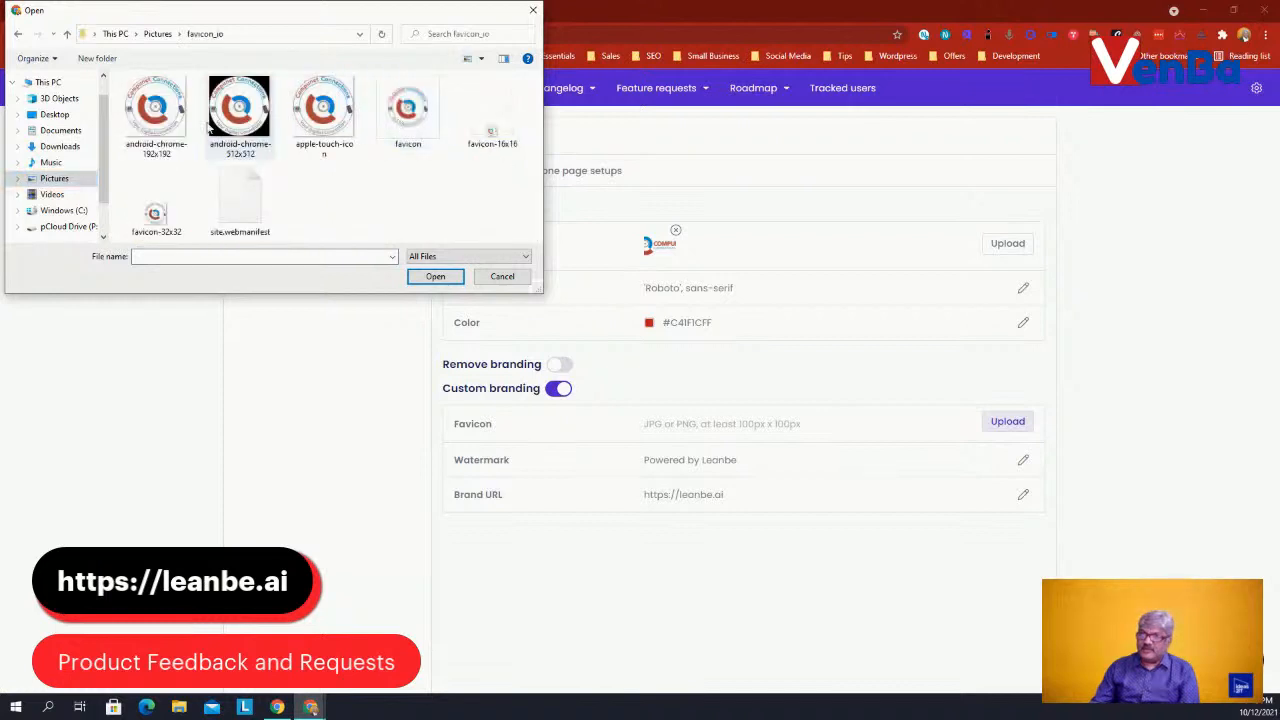
click(157, 108)
click(435, 276)
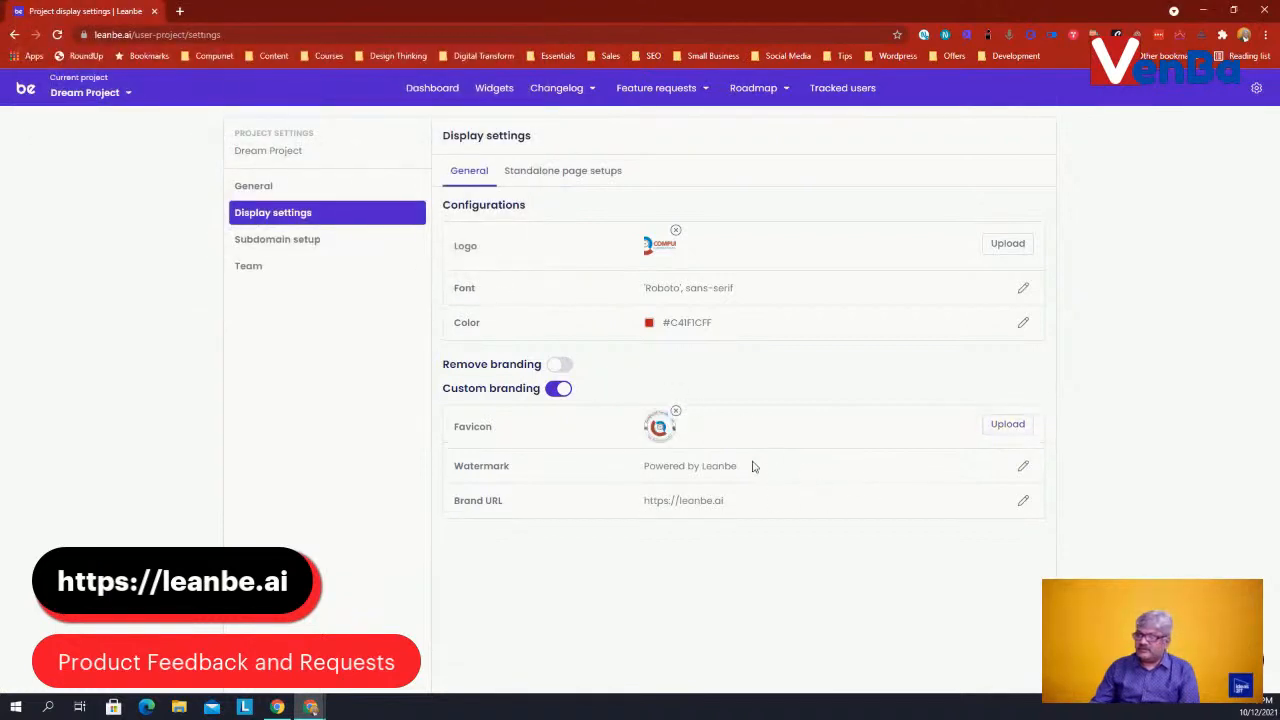
Set the custom branding watermark to Powered by VenBa and save it
click(1023, 466)
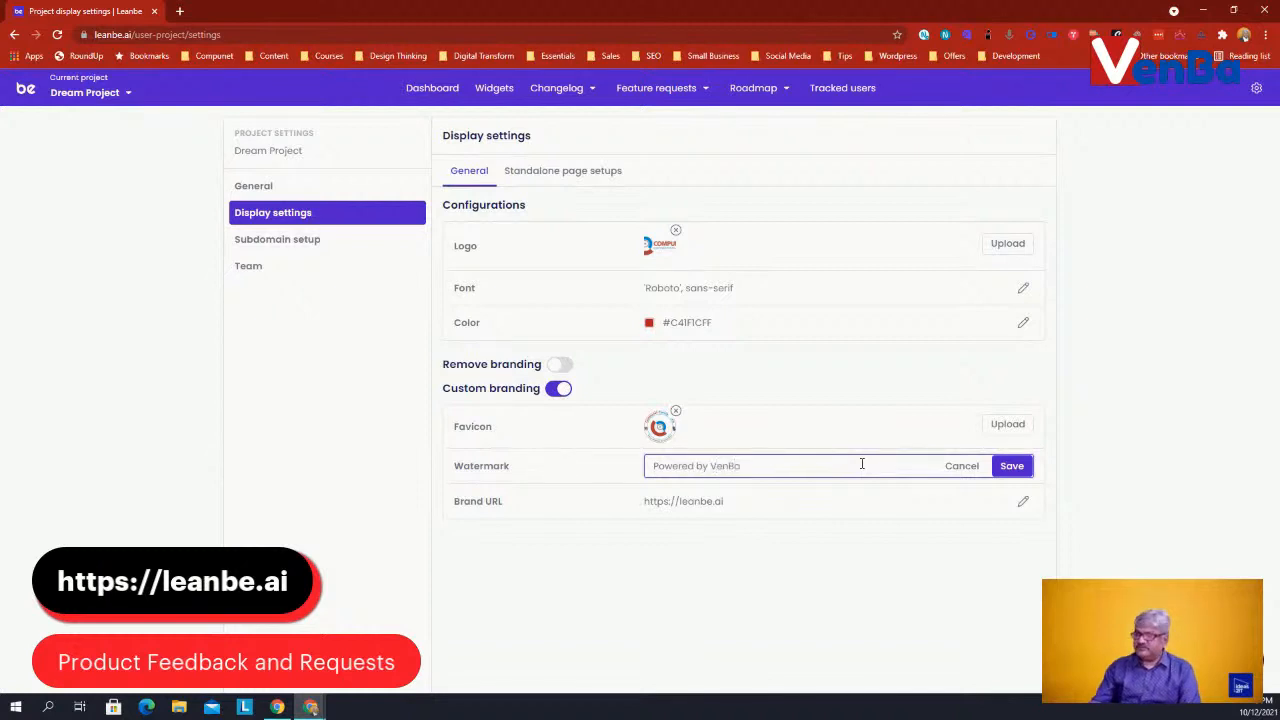
click(705, 503)
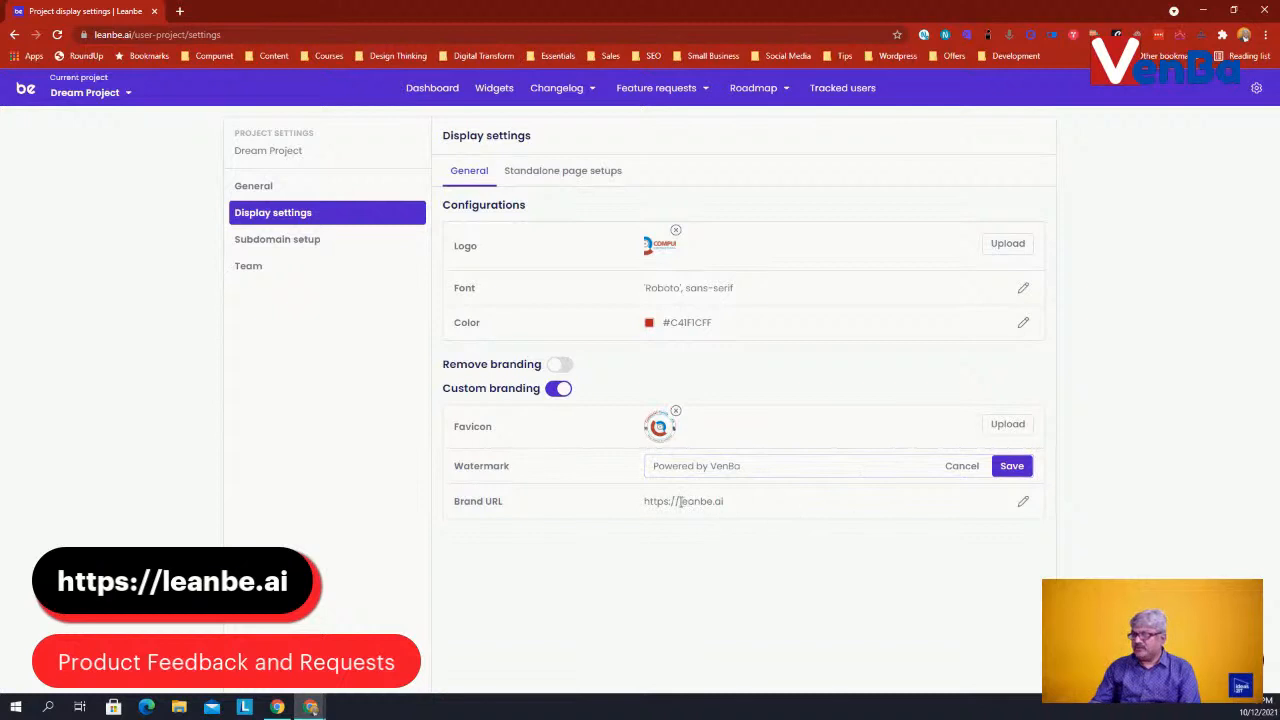
drag(680, 502, 825, 495)
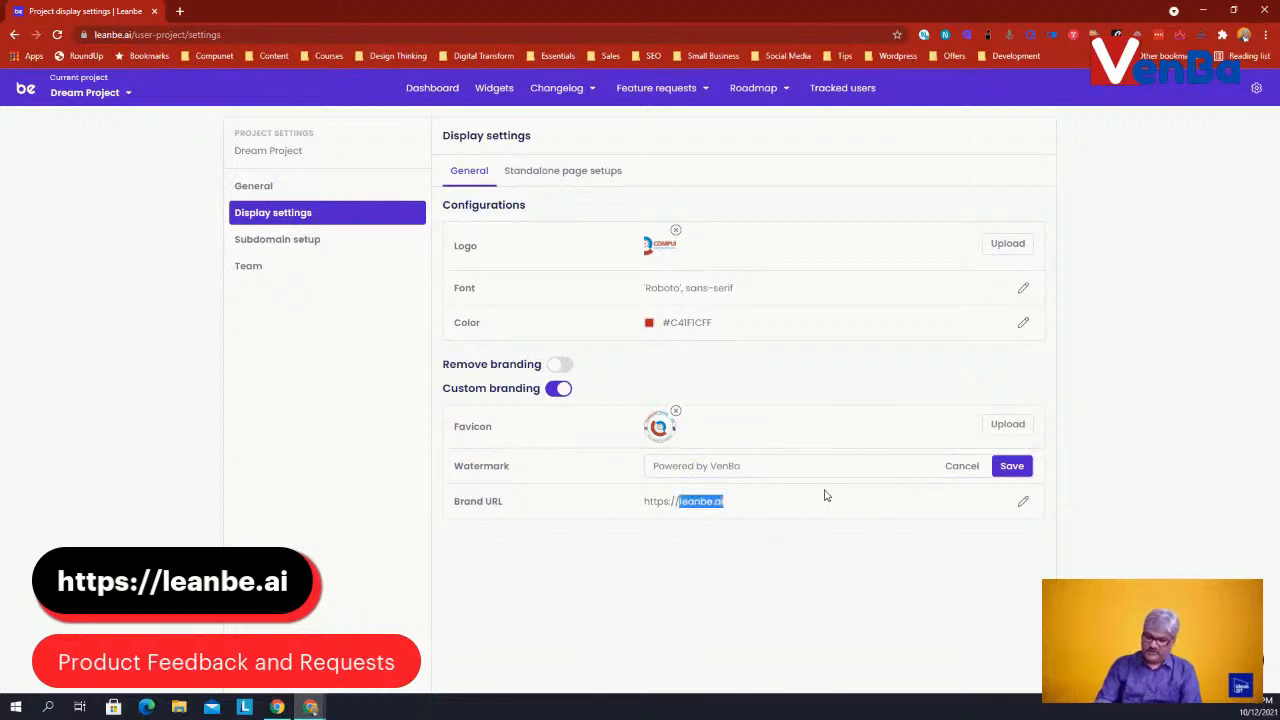
click(1012, 466)
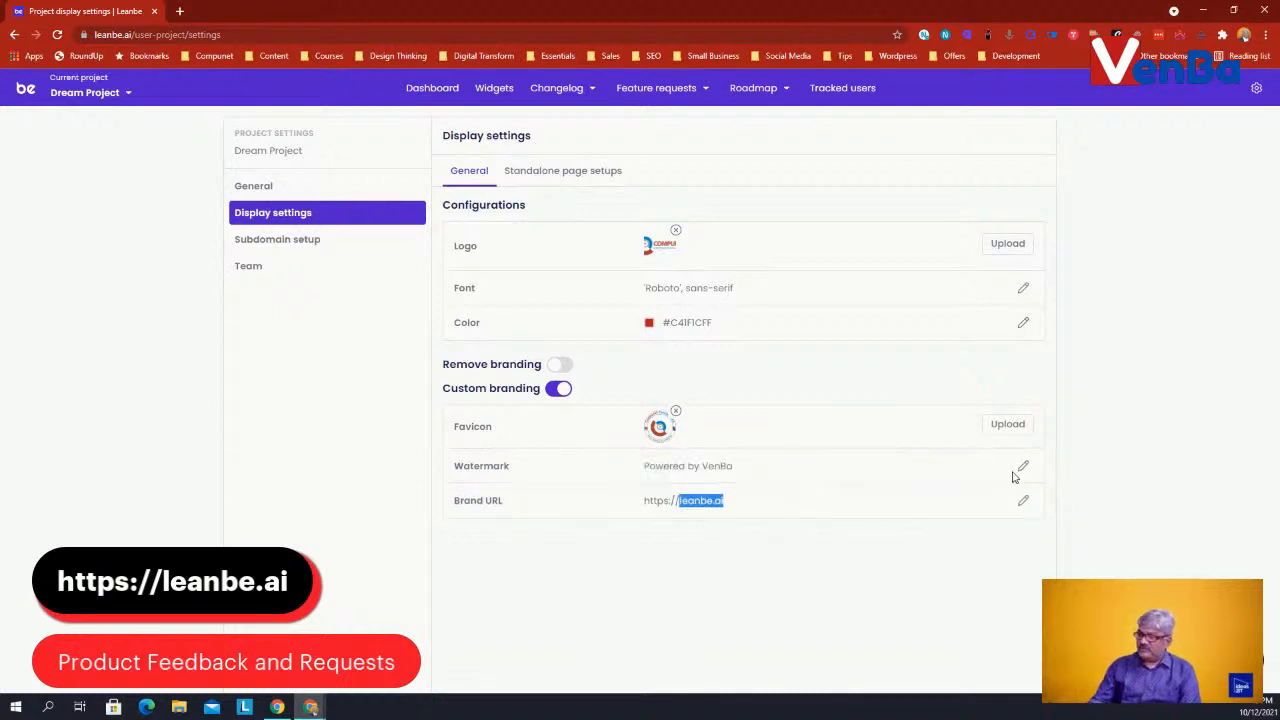
click(1024, 503)
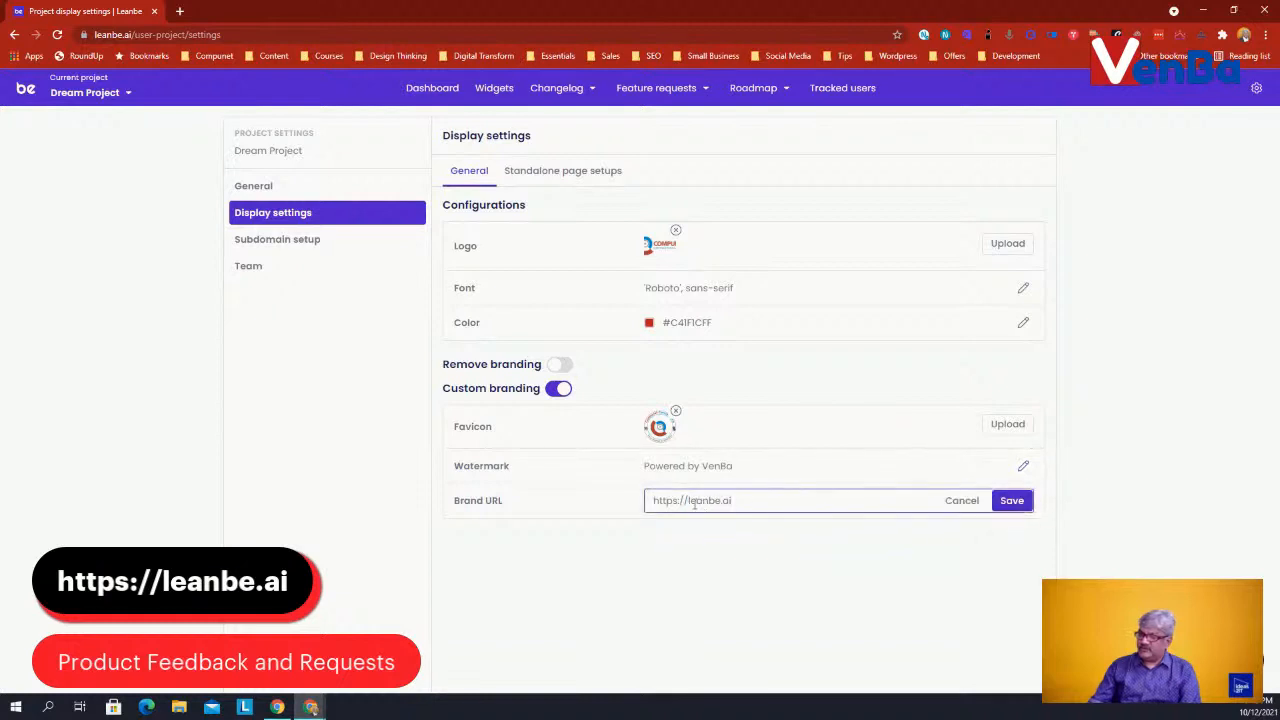
drag(688, 503, 851, 497)
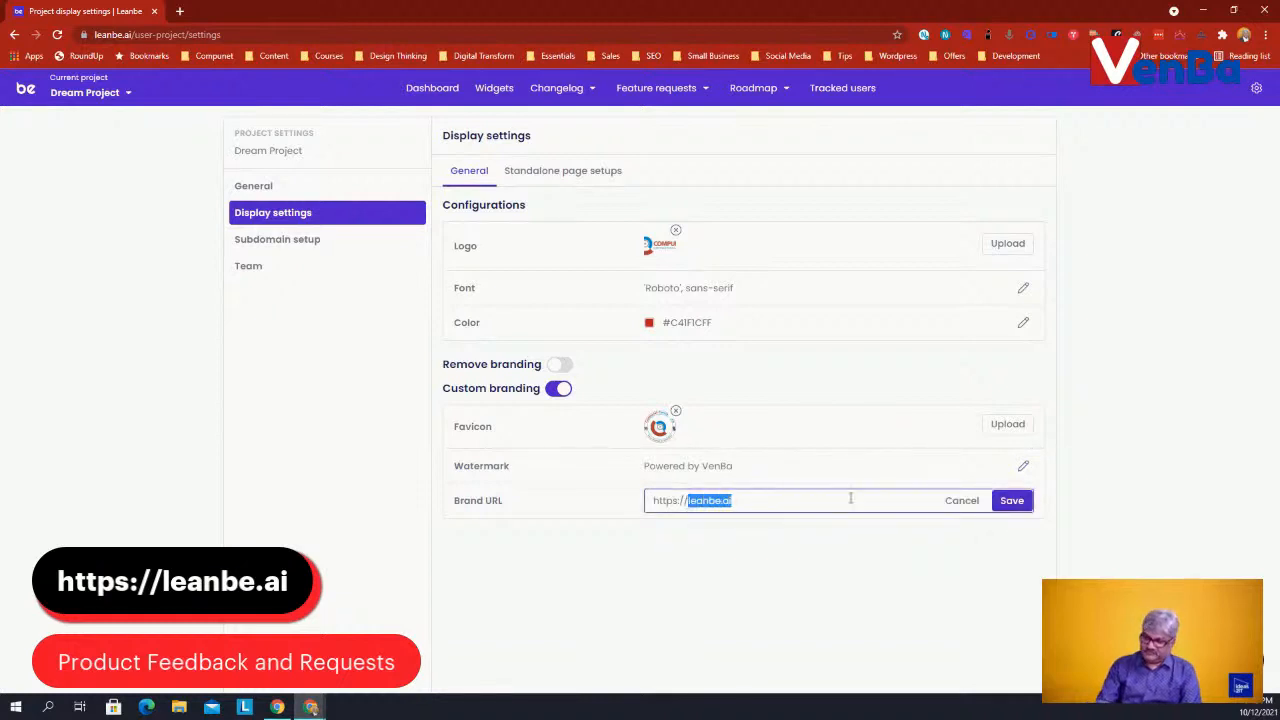
text(compunet.i)
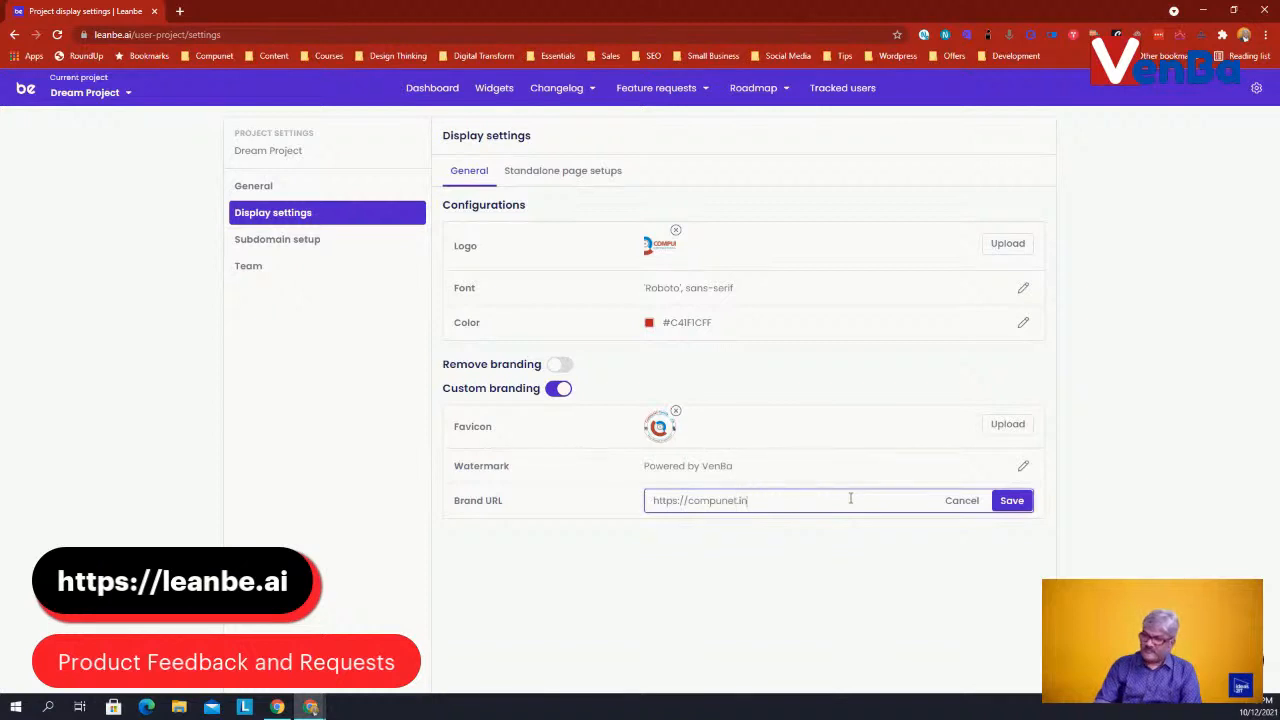
click(1016, 500)
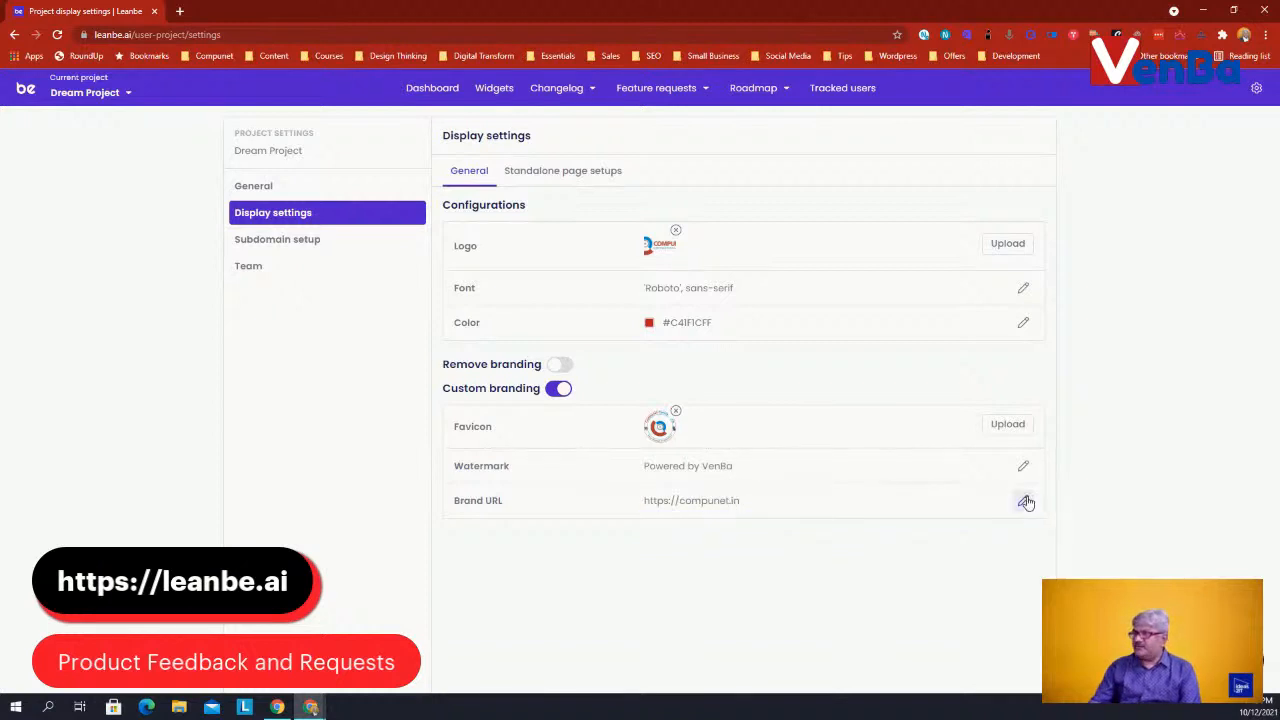
Look through the standalone page, subdomain and team settings, copying the project's custom subdomain address
click(565, 178)
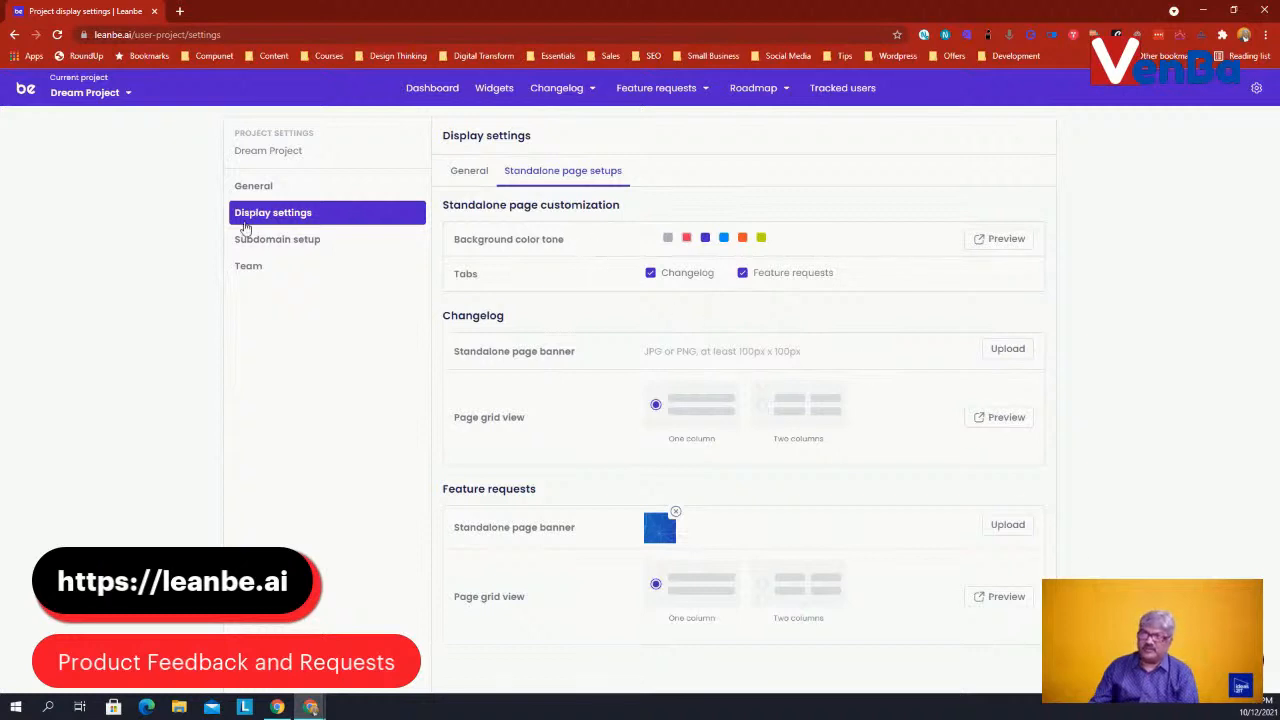
click(278, 243)
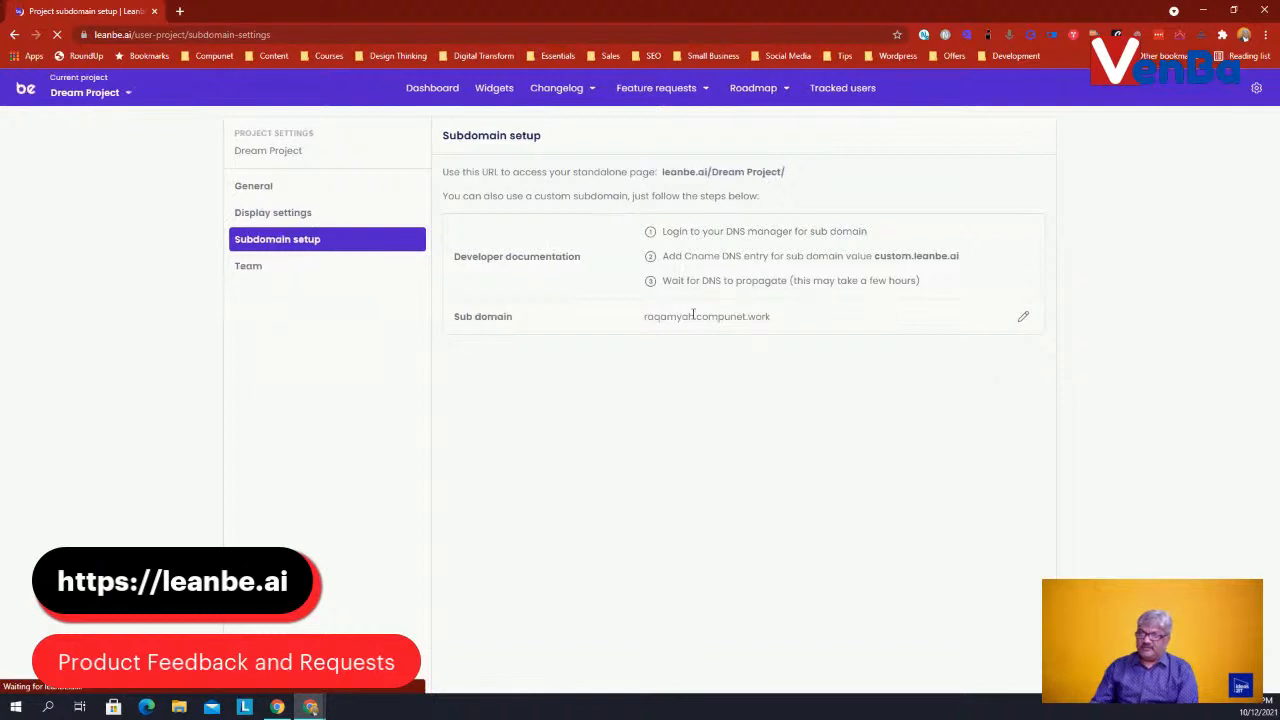
double_click(698, 316)
key(ctrl+c)
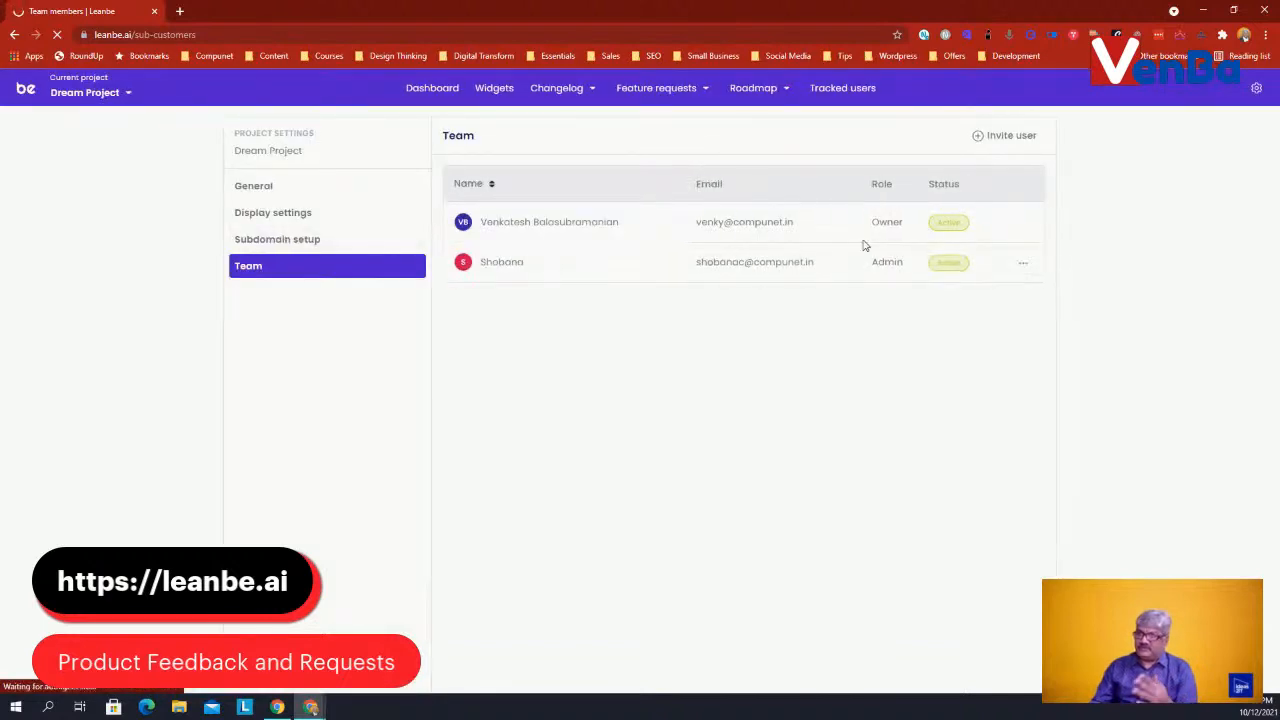
click(276, 221)
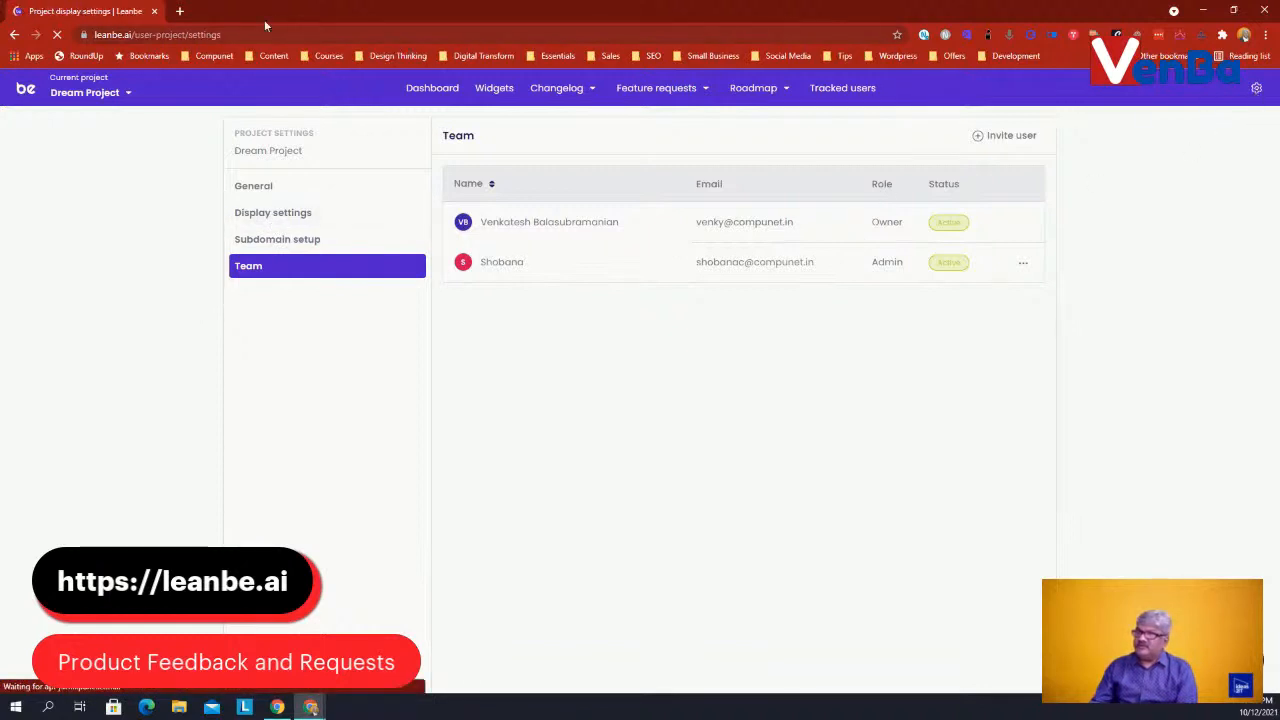
Open the copied subdomain raqamyah.compunet.work in a new browser tab
click(179, 11)
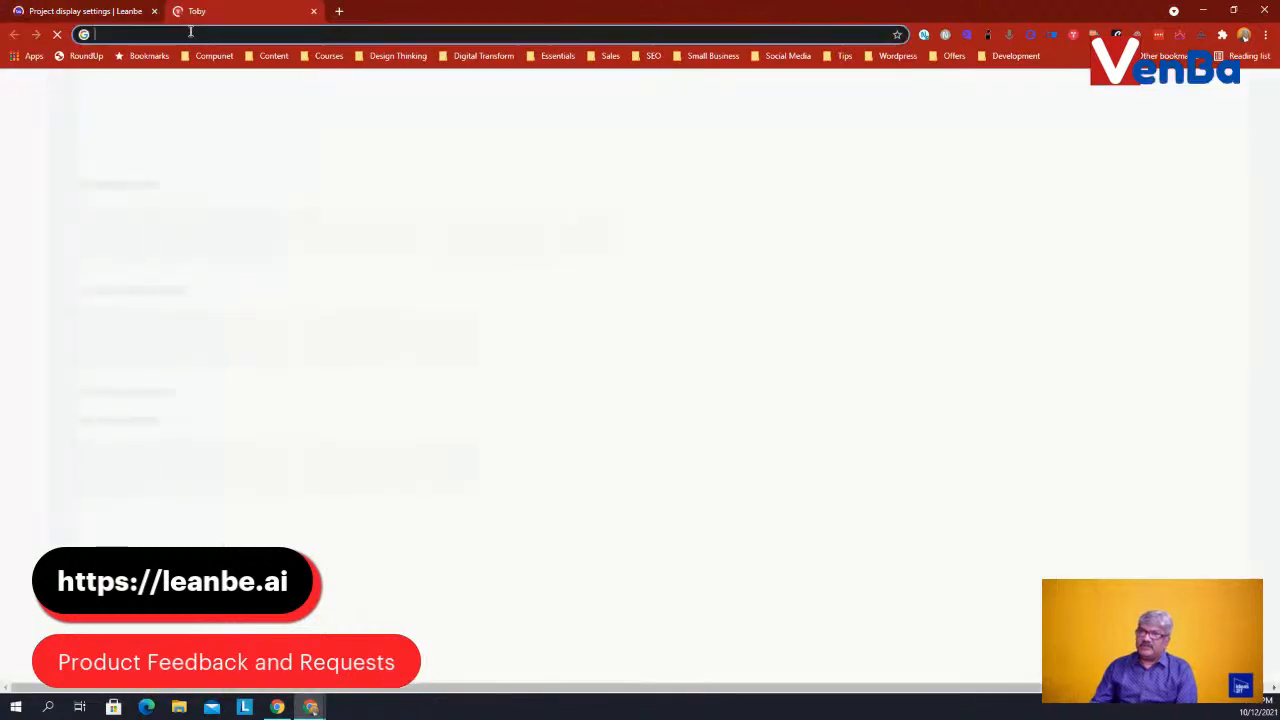
click(191, 33)
key(ctrl+v)
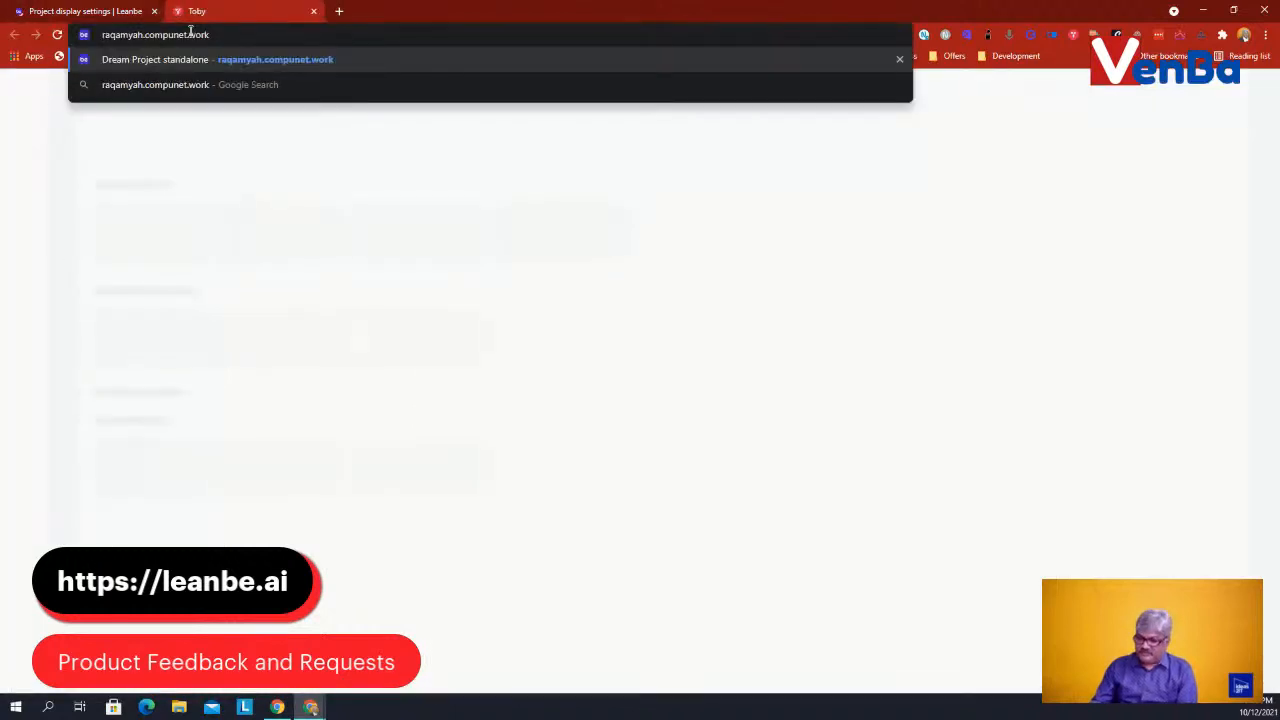
key(Return)
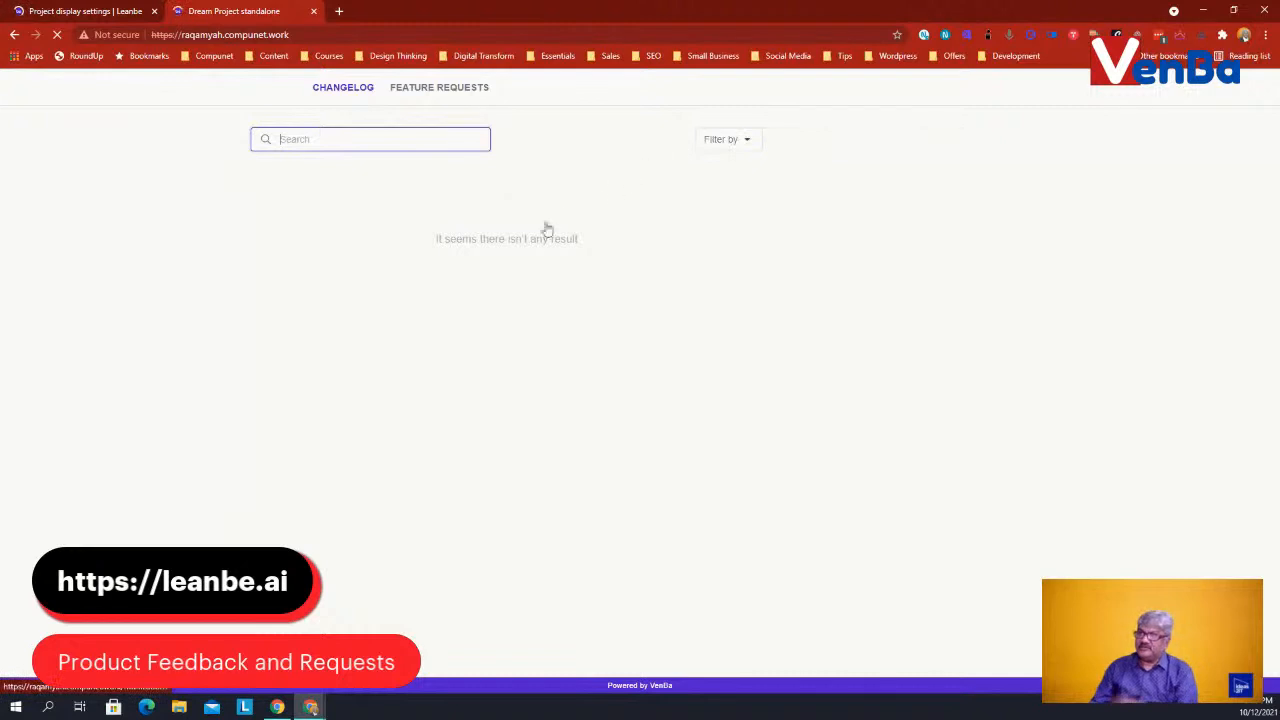
View the feature requests and the changelog on the project's standalone page
click(449, 94)
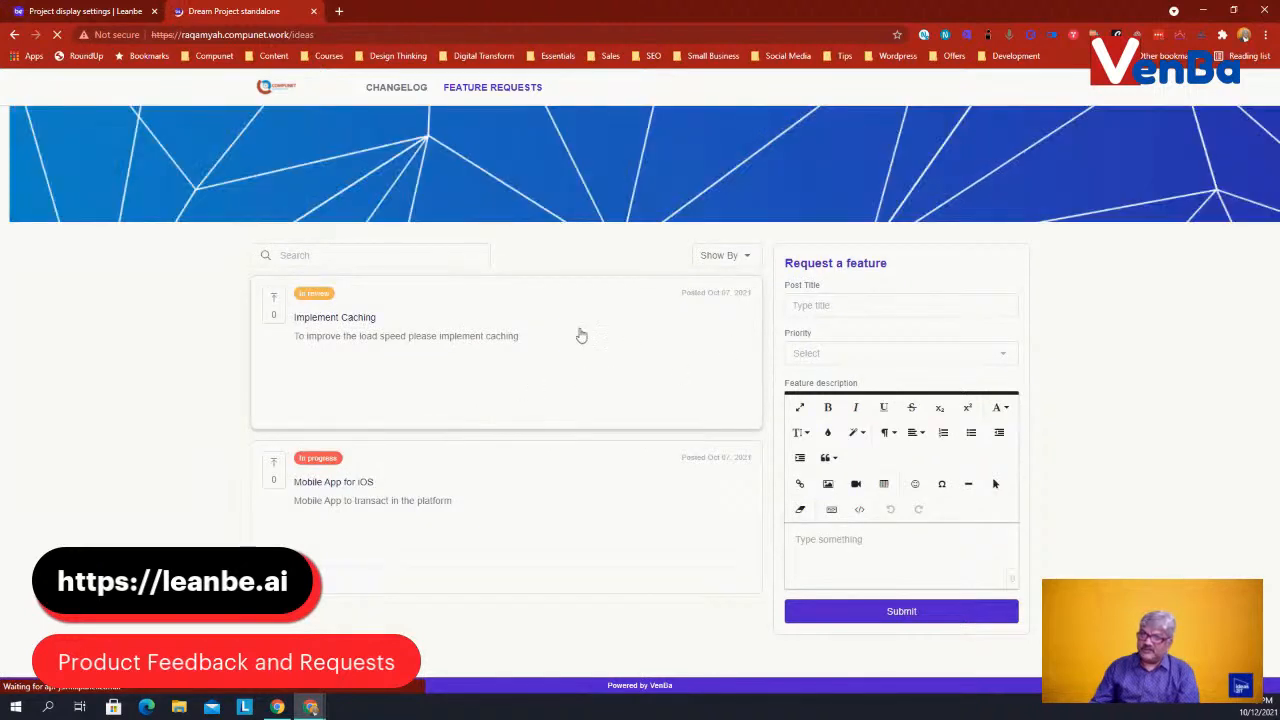
click(864, 304)
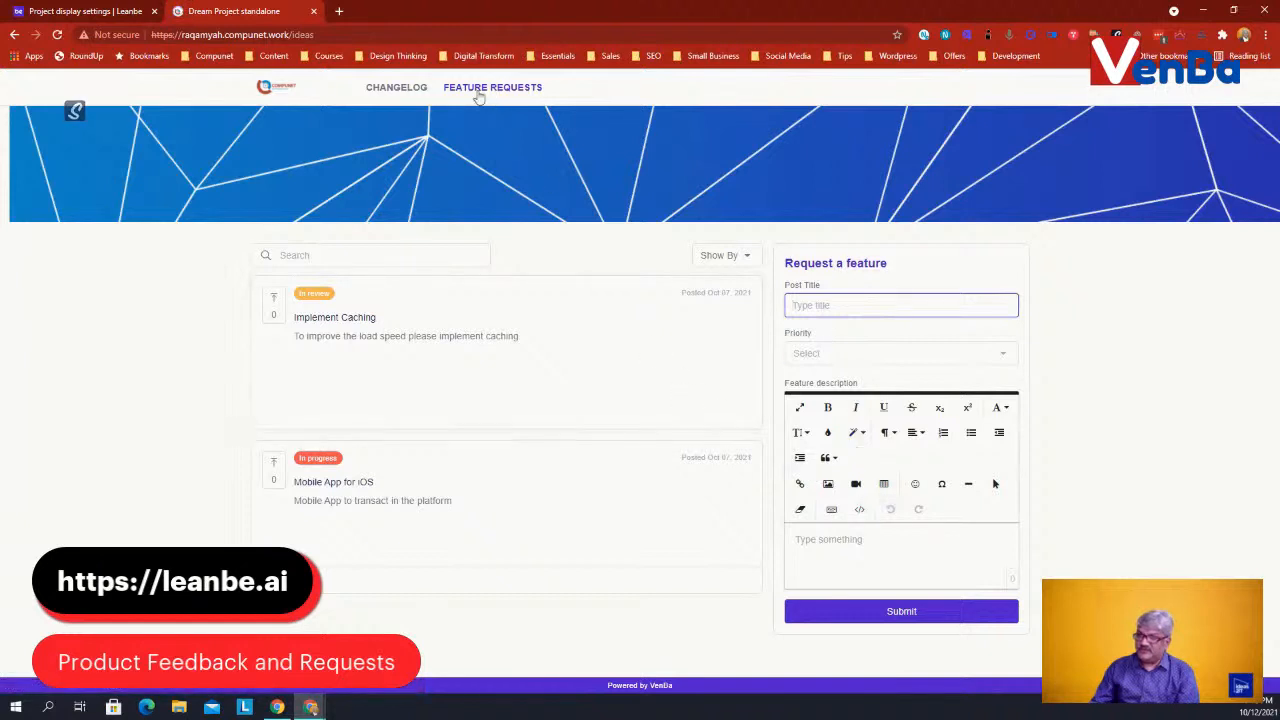
click(418, 90)
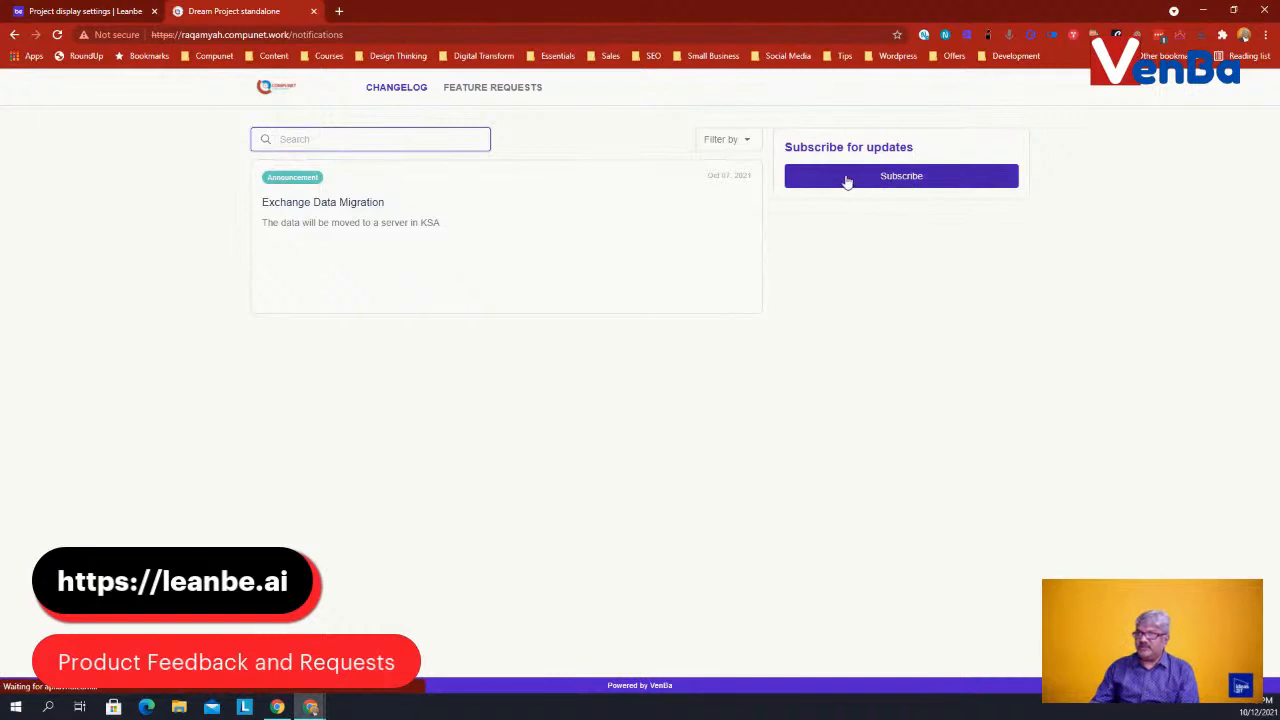
Minimize the standalone page's window and open the lifetime deal pricing plans on the Leanbe website
click(1207, 14)
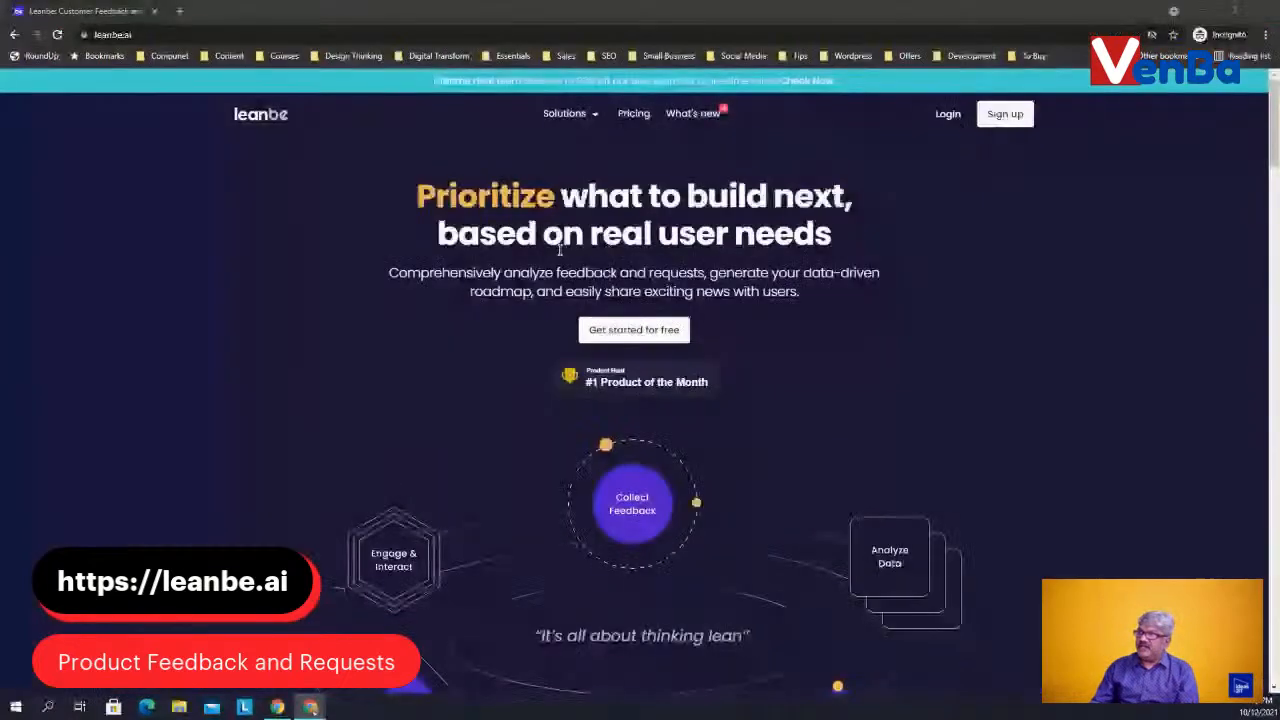
click(659, 89)
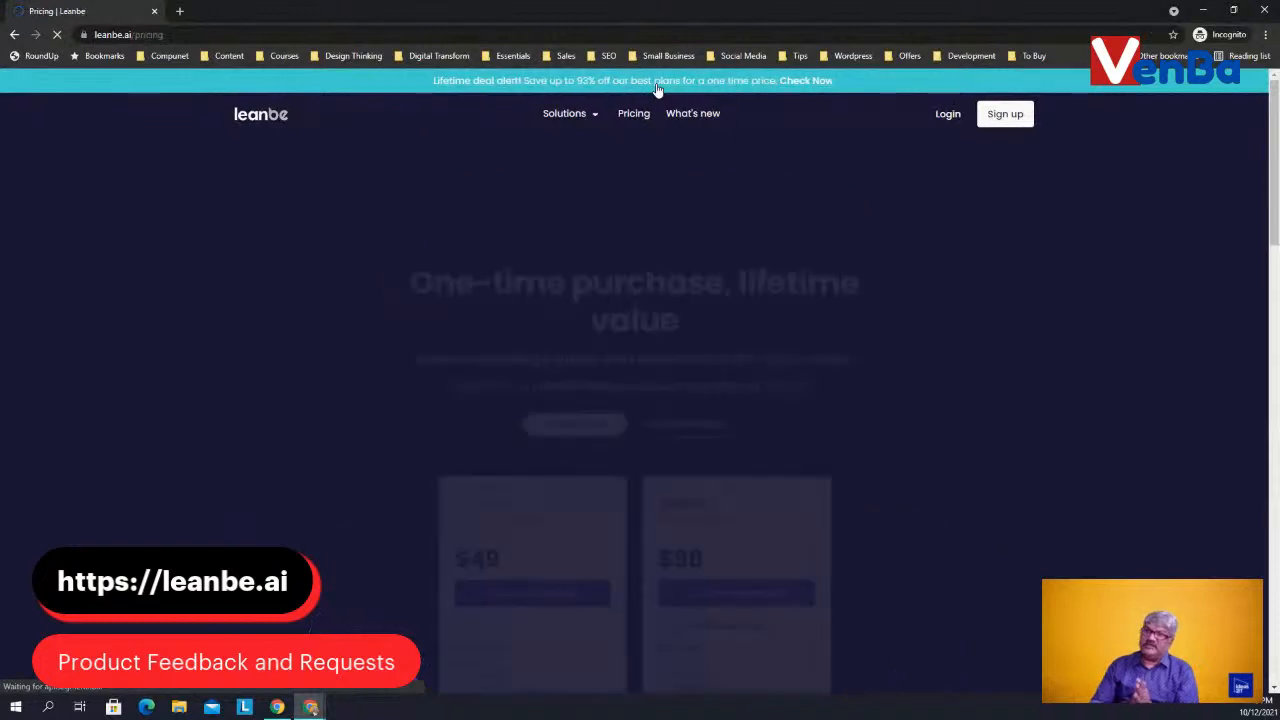
scroll(534, 535, down, 2)
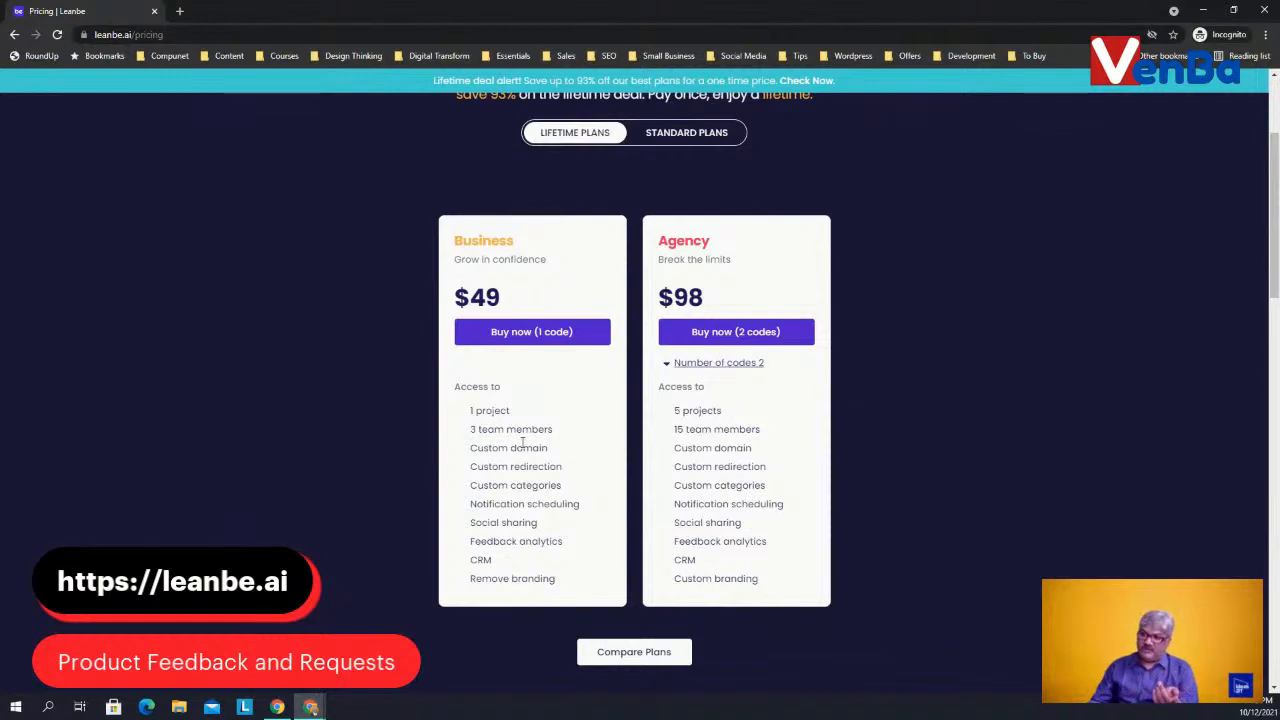
Check the Agency plan's pricing for 3 codes, and set the number of codes back to 2
click(716, 364)
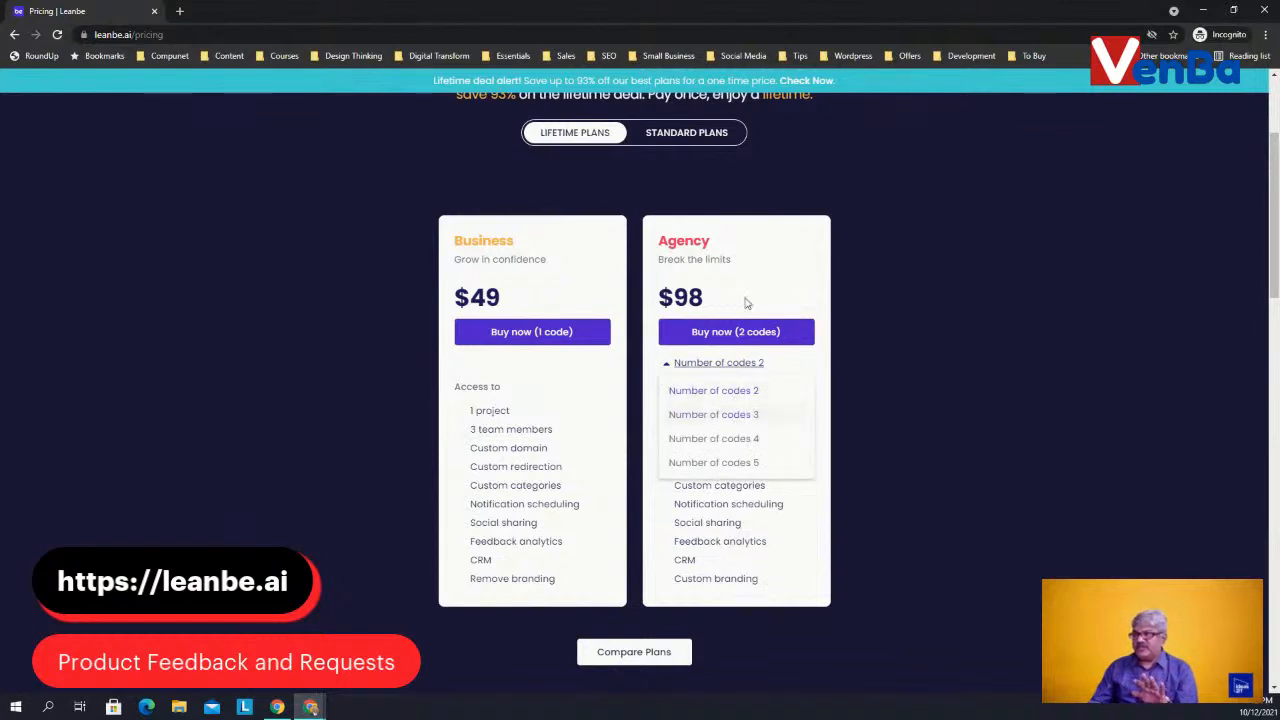
click(728, 420)
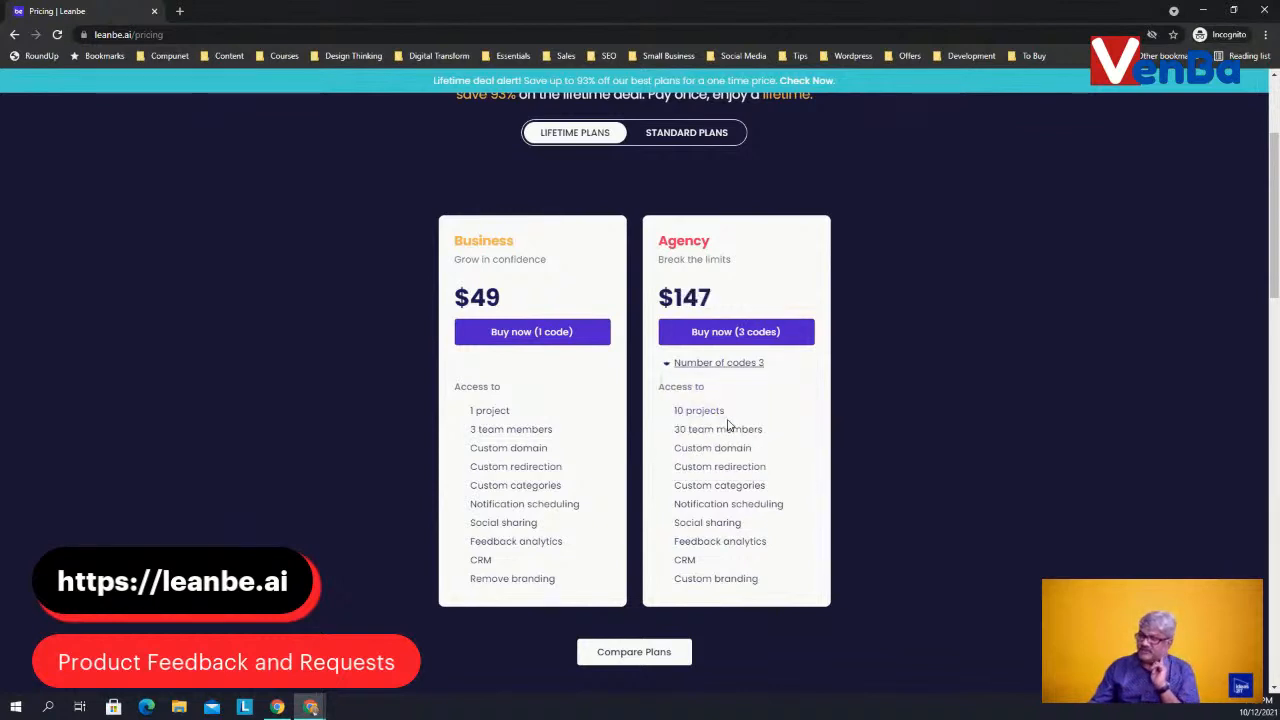
click(745, 364)
click(726, 398)
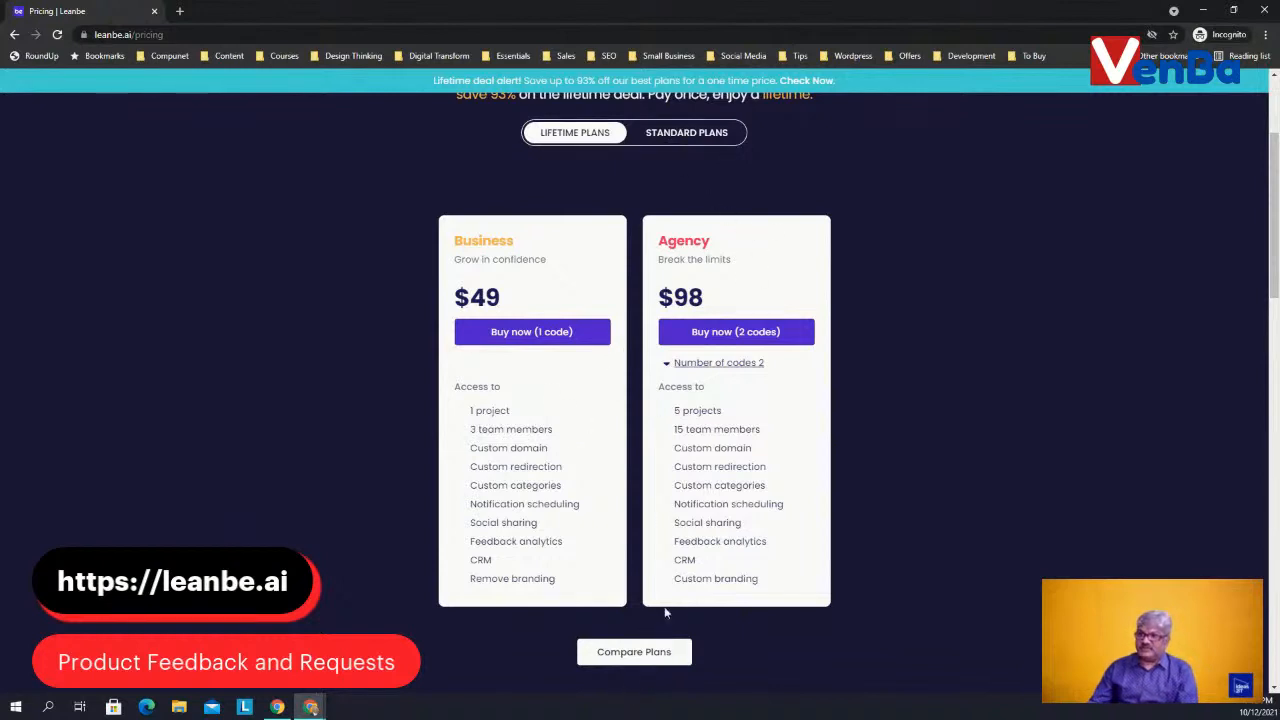
Compare the features of the Business and Agency plans, and minimize the pricing page's window
click(641, 652)
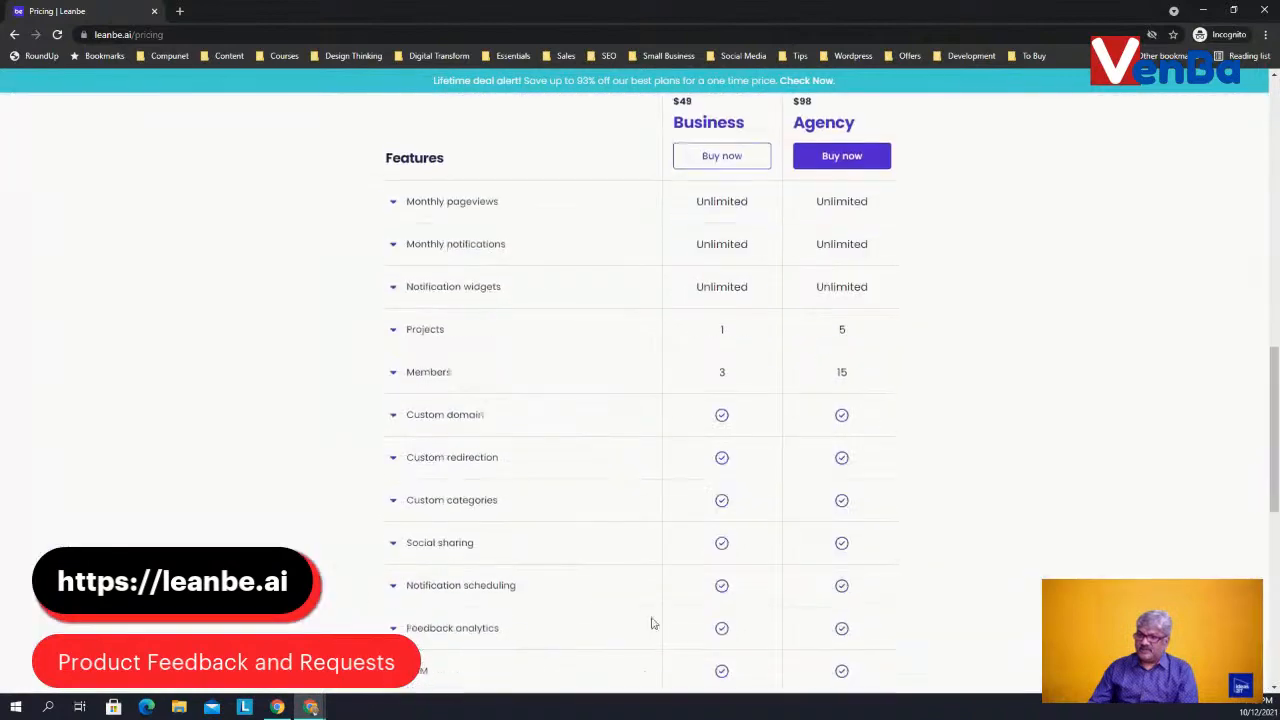
scroll(691, 494, down, 6)
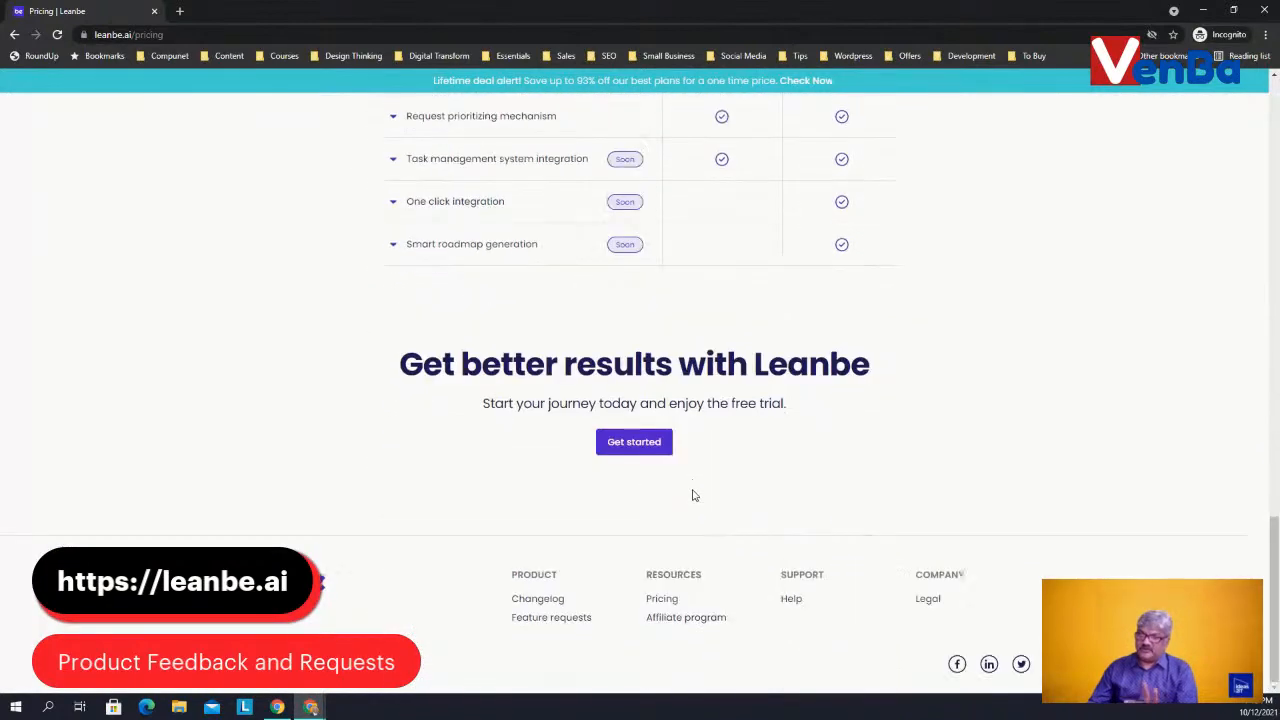
scroll(694, 494, up, 15)
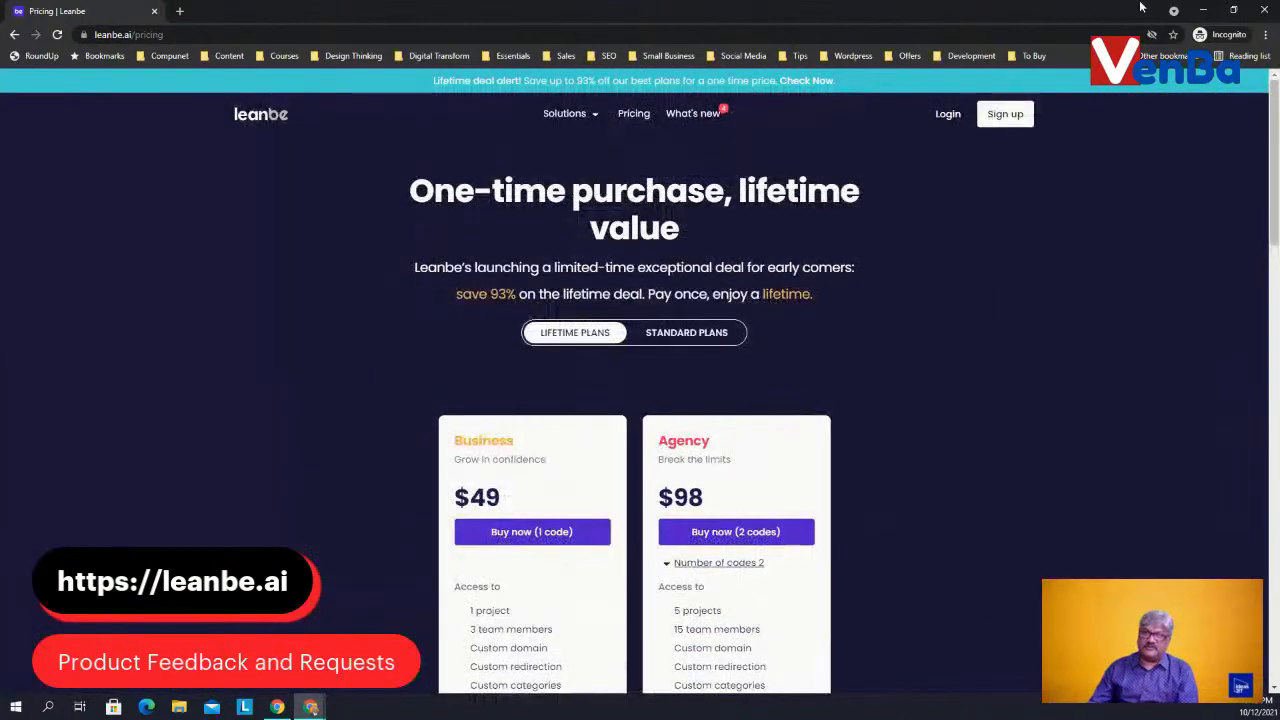
click(1203, 9)
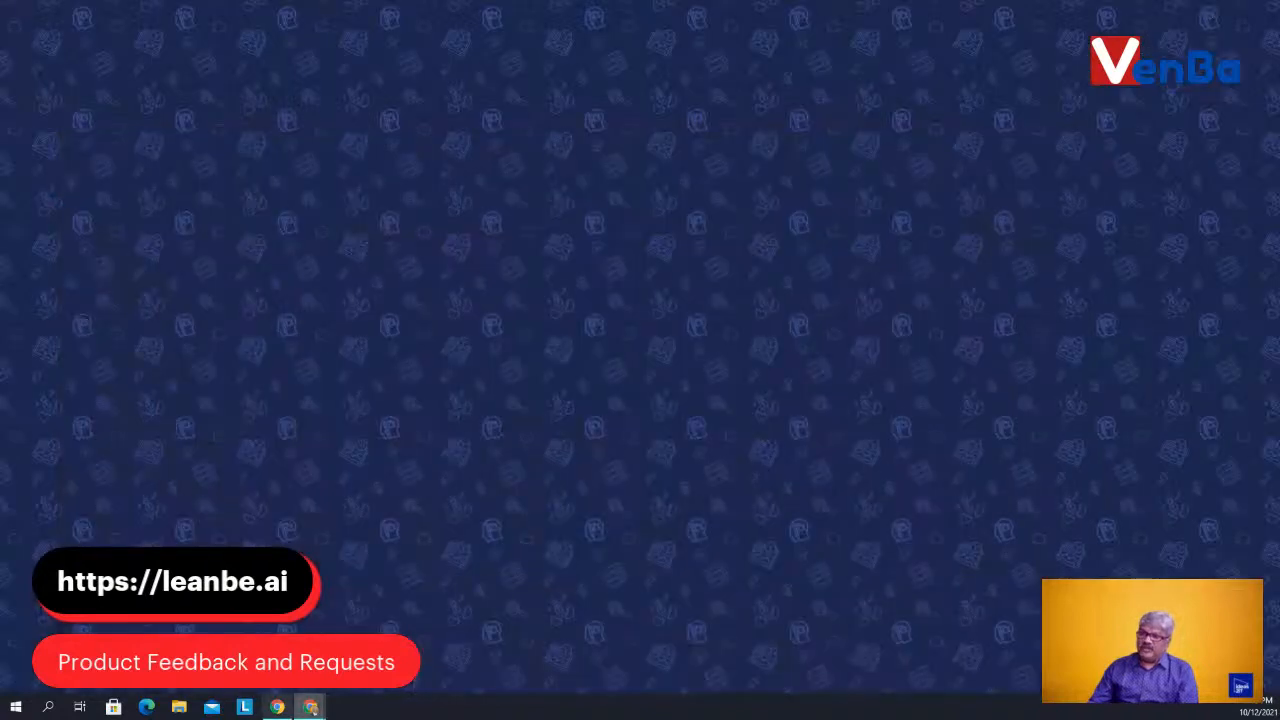
mouse_move(310, 707)
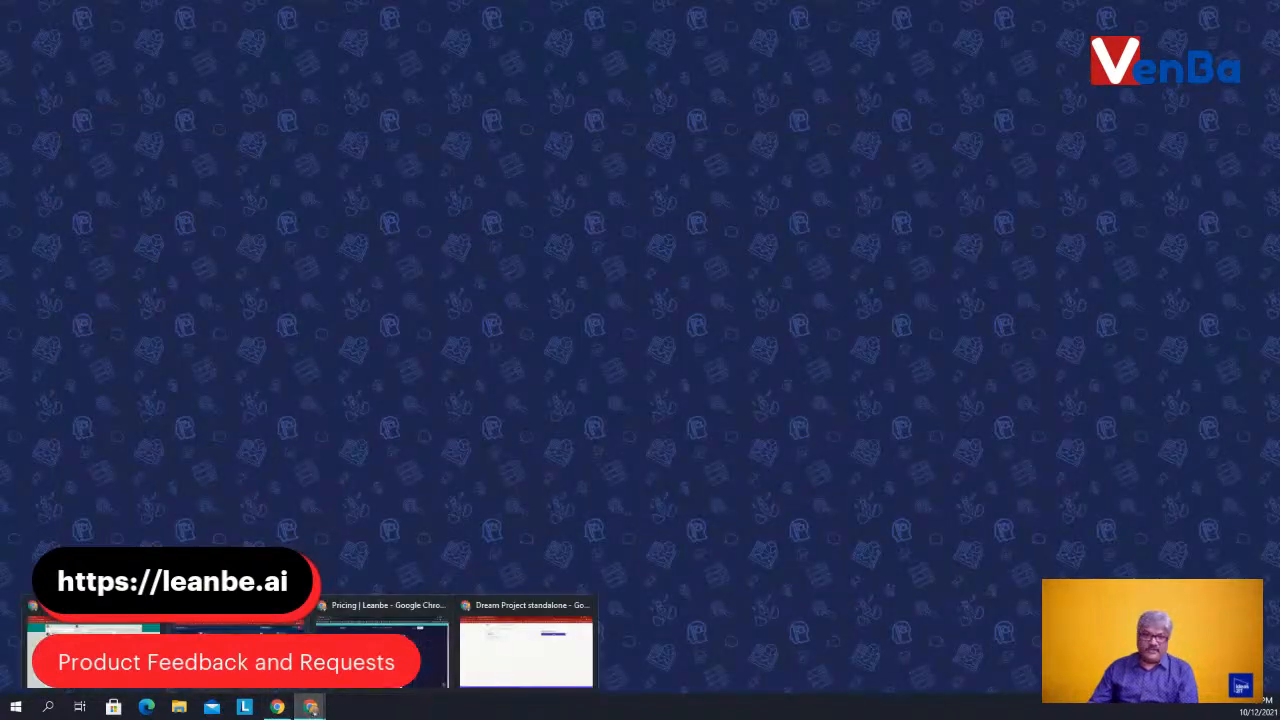